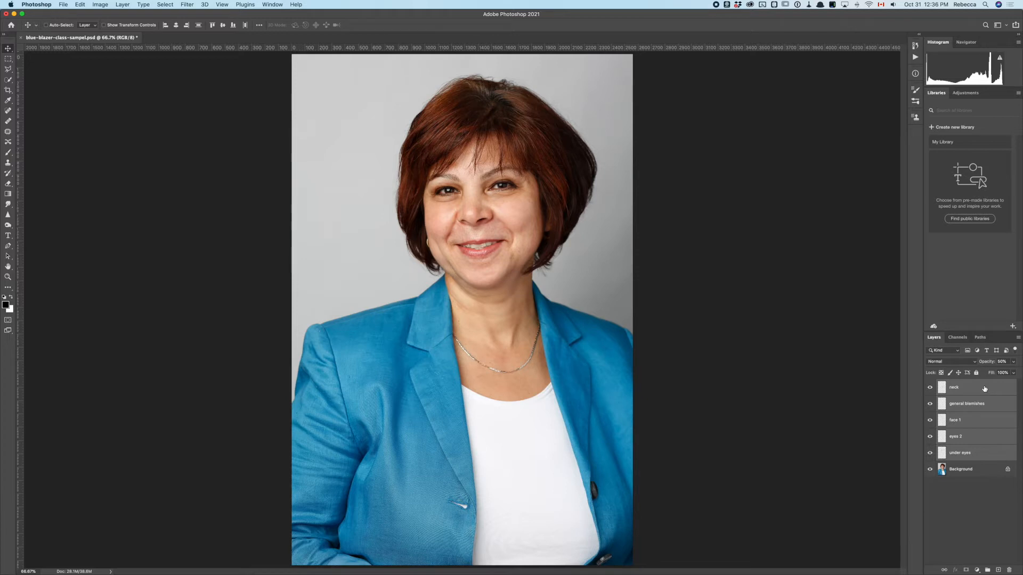
Create two merged copies of all visible layers above the neck layer, keeping the original layers.
{"action": "left_click", "coordinate": [984, 389]}
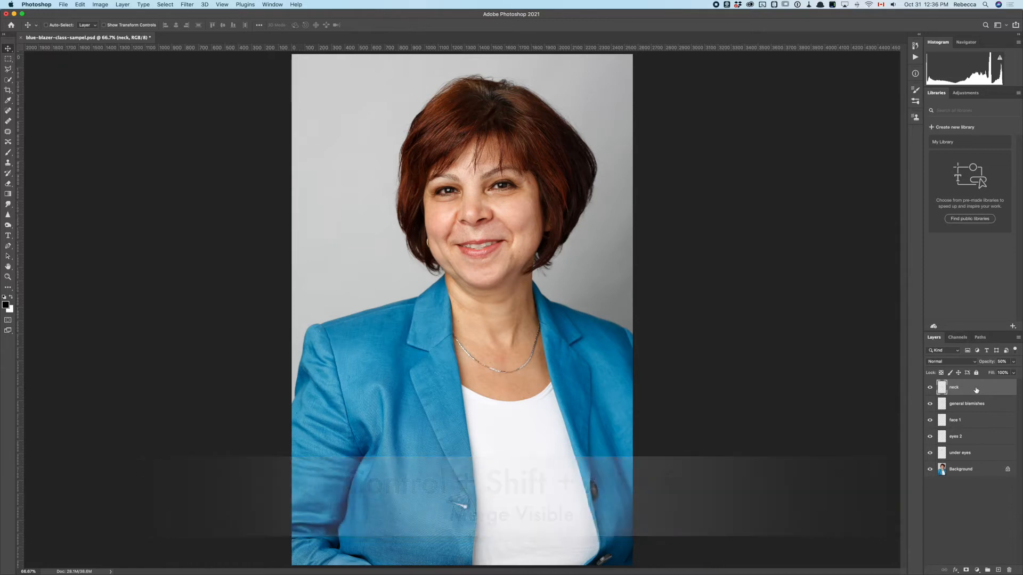
{"action": "left_click", "coordinate": [1018, 338]}
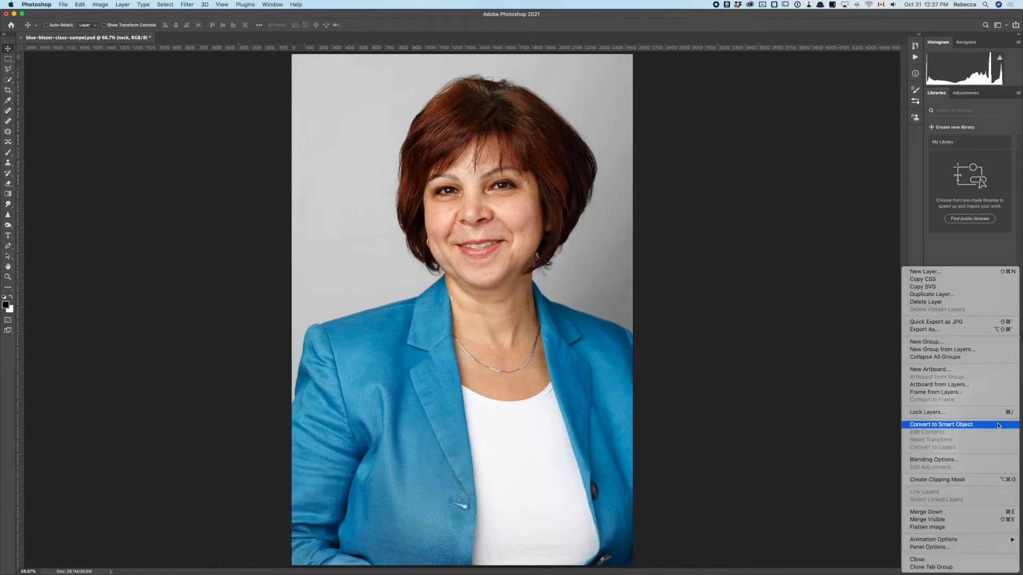
{"action": "left_click", "coordinate": [970, 522]}
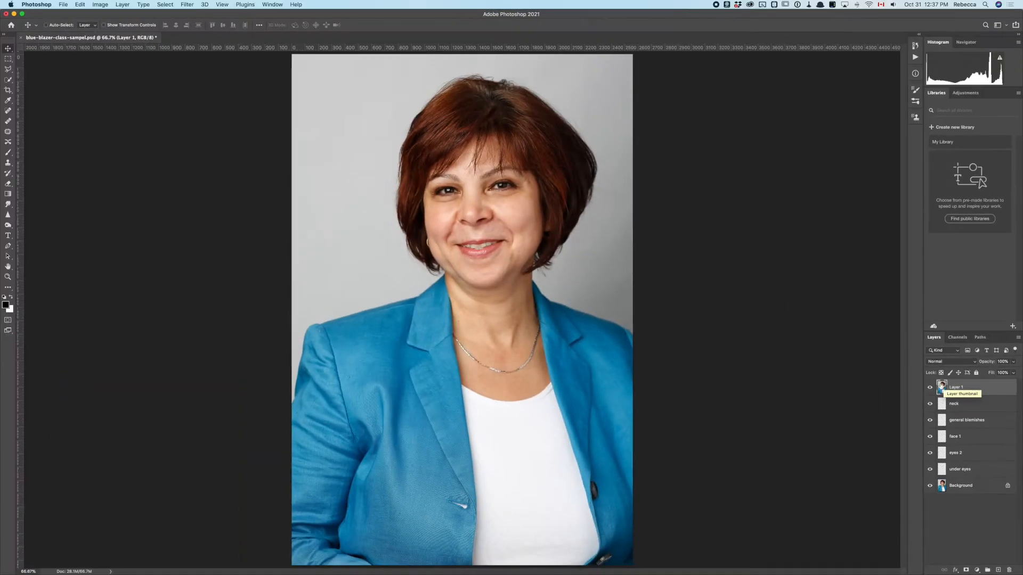
{"action": "left_click", "coordinate": [1018, 339]}
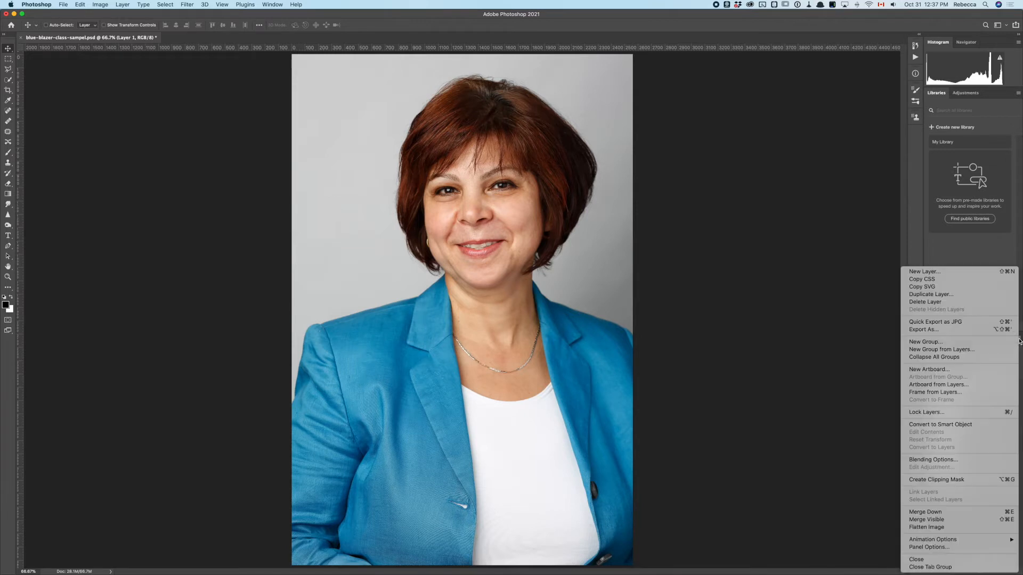
{"action": "left_click", "coordinate": [941, 522], "text": "alt"}
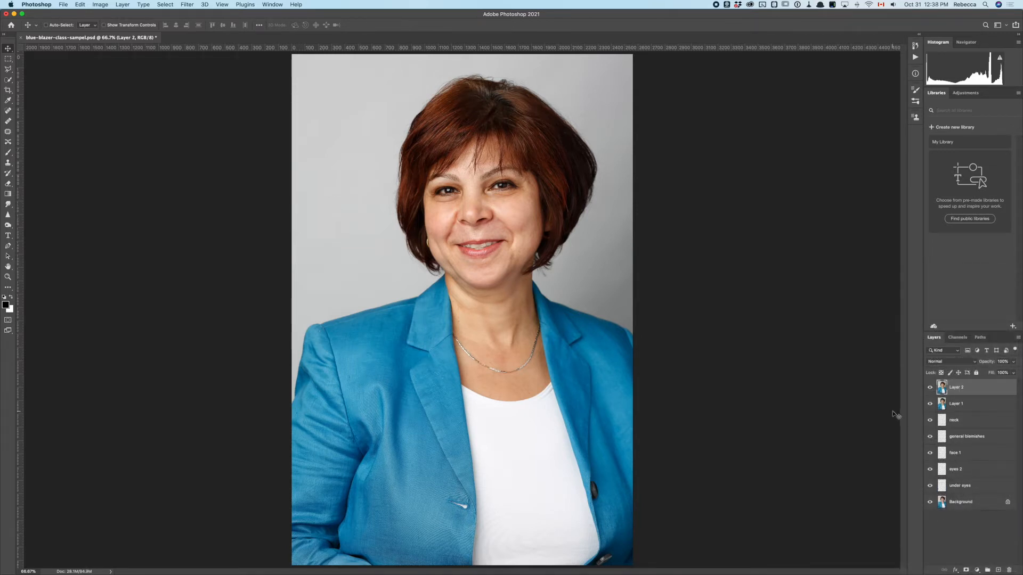
Rename the topmost merged layer to Texture and hide it.
{"action": "double_click", "coordinate": [959, 388]}
{"action": "type", "text": "Texture"}
{"action": "key", "text": "Return"}
{"action": "left_click", "coordinate": [930, 389]}
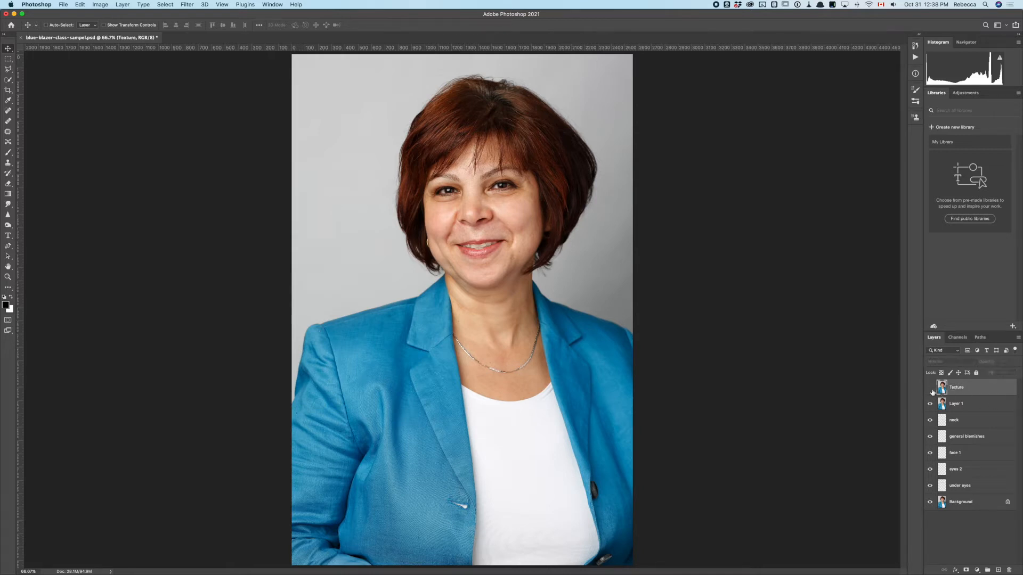
Rename the merged layer directly beneath Texture to Blur.
{"action": "left_click", "coordinate": [971, 408]}
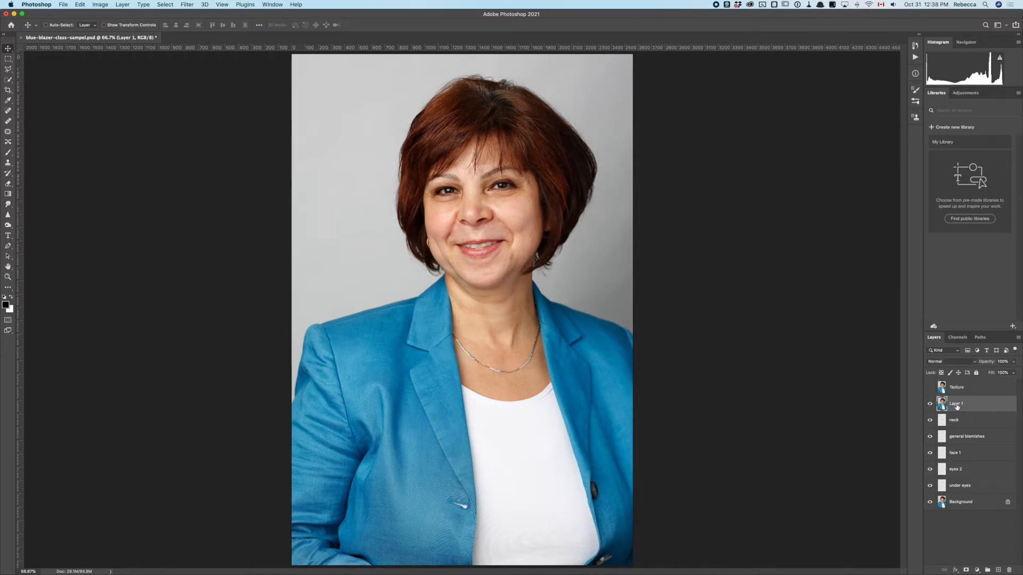
{"action": "double_click", "coordinate": [957, 404]}
{"action": "type", "text": "Blur"}
{"action": "key", "text": "Return"}
Apply a Surface Blur to the Blur layer with a radius of 40 pixels and a threshold of 30 levels.
{"action": "left_click", "coordinate": [186, 4]}
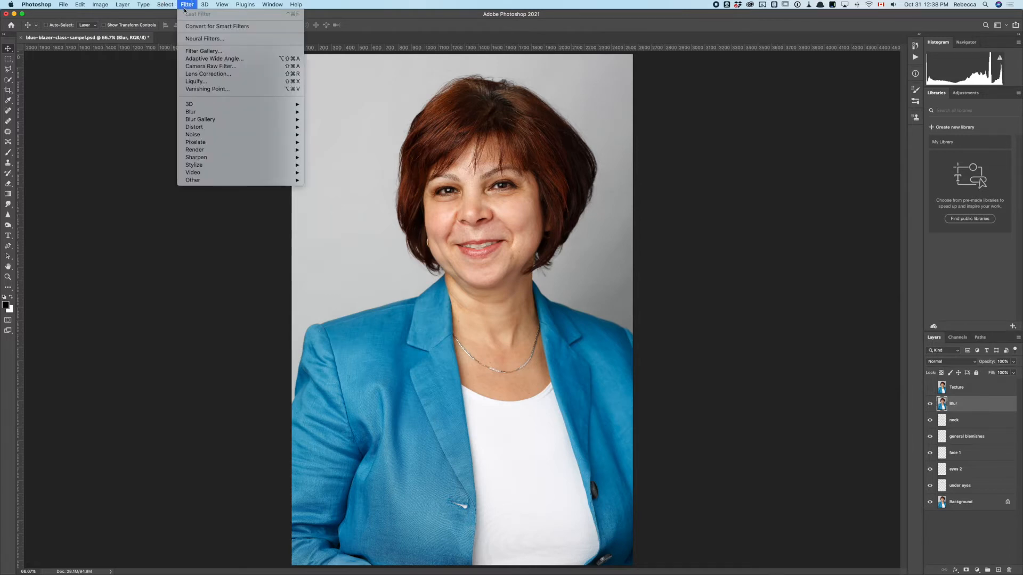
{"action": "mouse_move", "coordinate": [210, 114]}
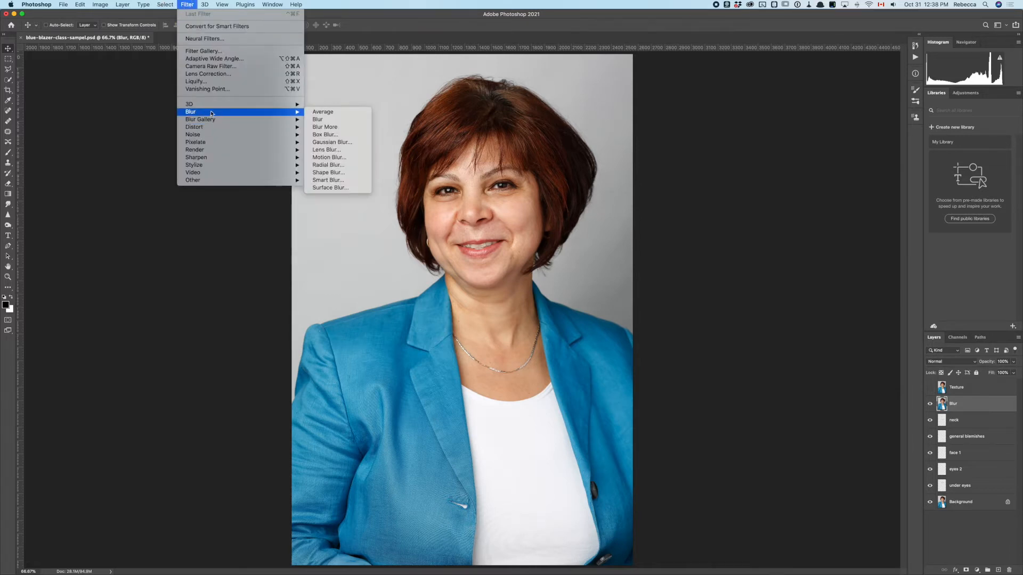
{"action": "left_click", "coordinate": [337, 190]}
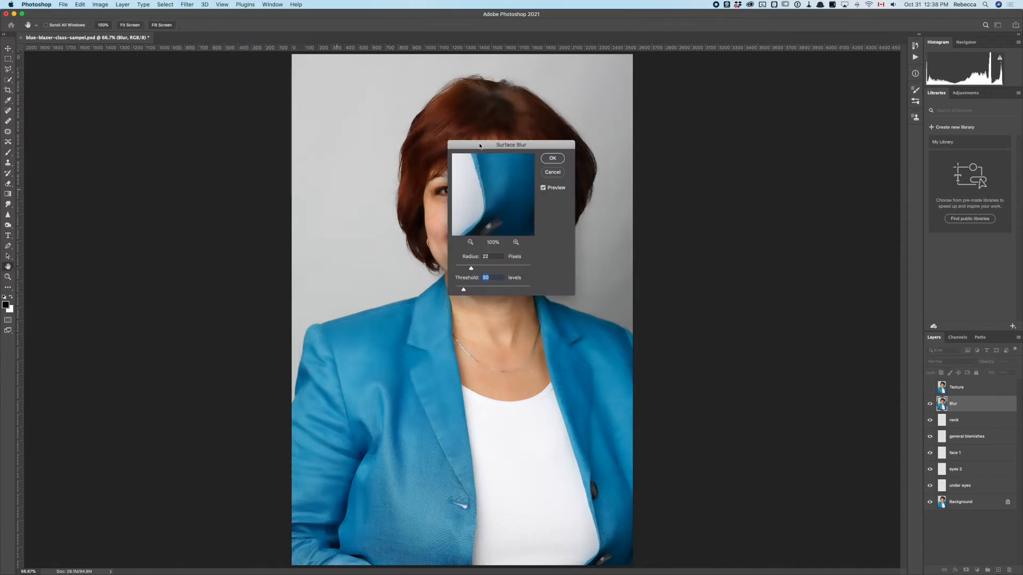
{"action": "left_click_drag", "start_coordinate": [507, 143], "coordinate": [714, 158]}
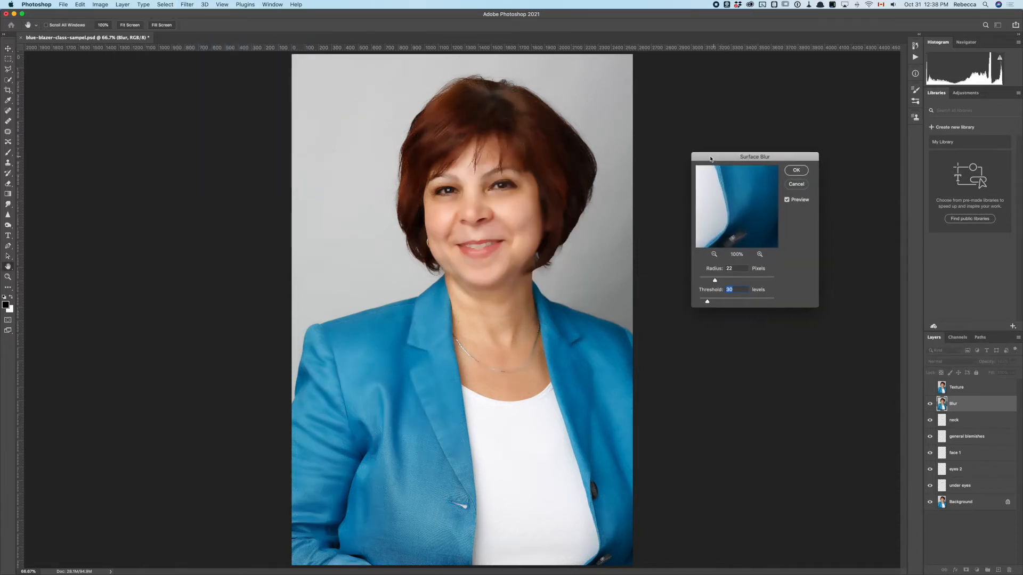
{"action": "left_click", "coordinate": [707, 303]}
{"action": "left_click_drag", "start_coordinate": [708, 303], "coordinate": [668, 304]}
{"action": "left_click_drag", "start_coordinate": [699, 301], "coordinate": [796, 302]}
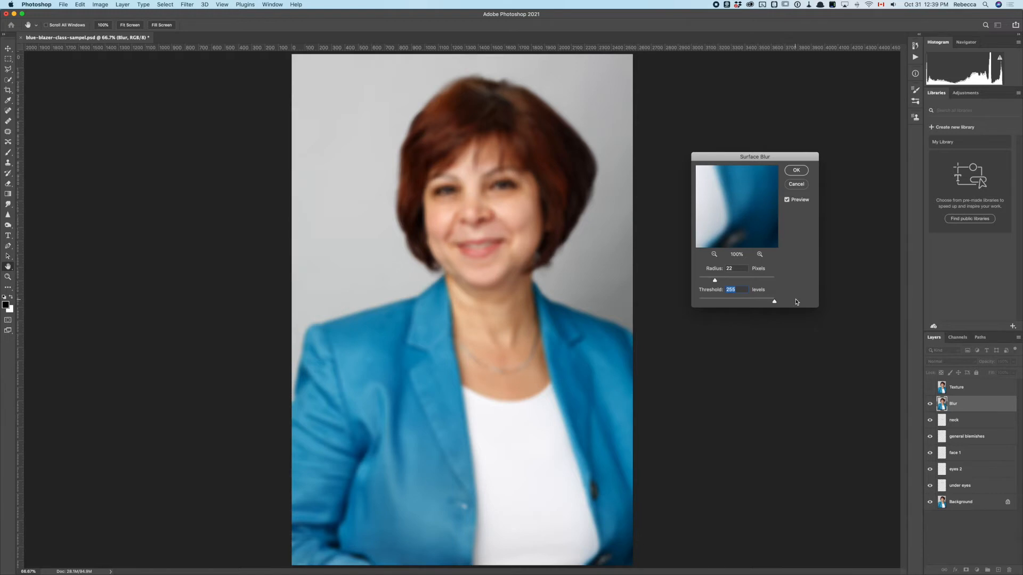
{"action": "left_click_drag", "start_coordinate": [715, 280], "coordinate": [737, 281]}
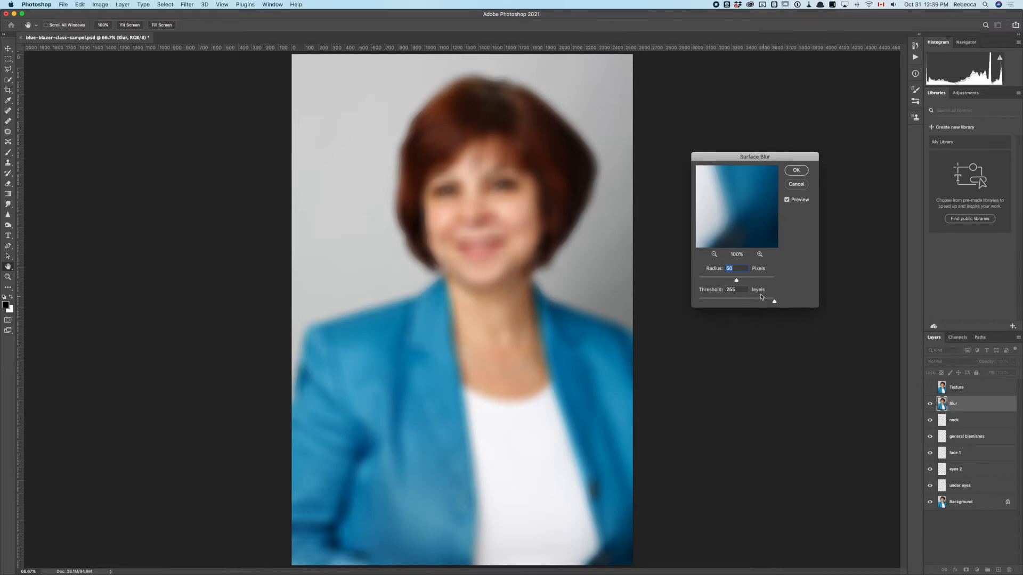
{"action": "left_click", "coordinate": [725, 279]}
{"action": "left_click_drag", "start_coordinate": [725, 280], "coordinate": [707, 306]}
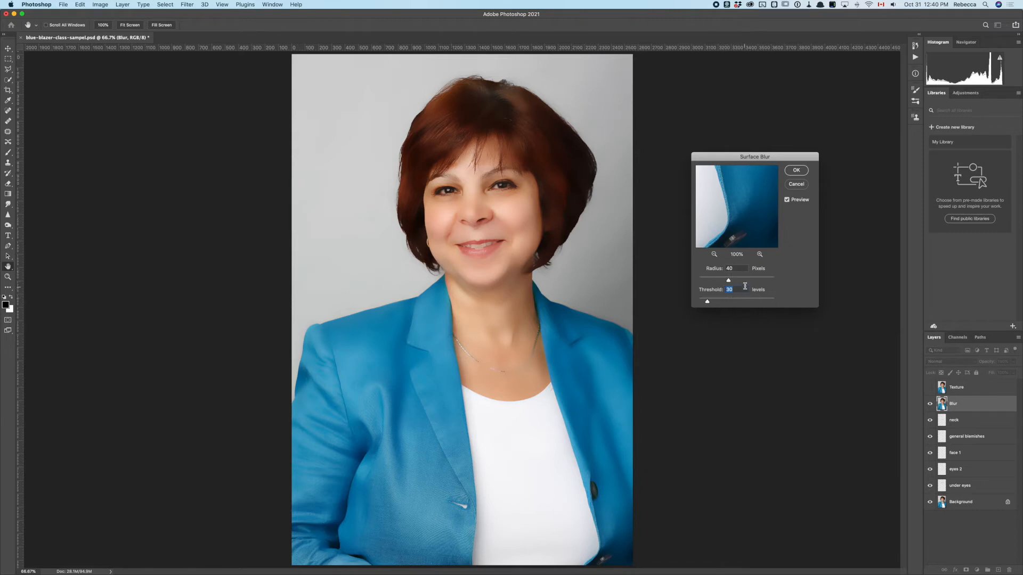
{"action": "left_click", "coordinate": [796, 171]}
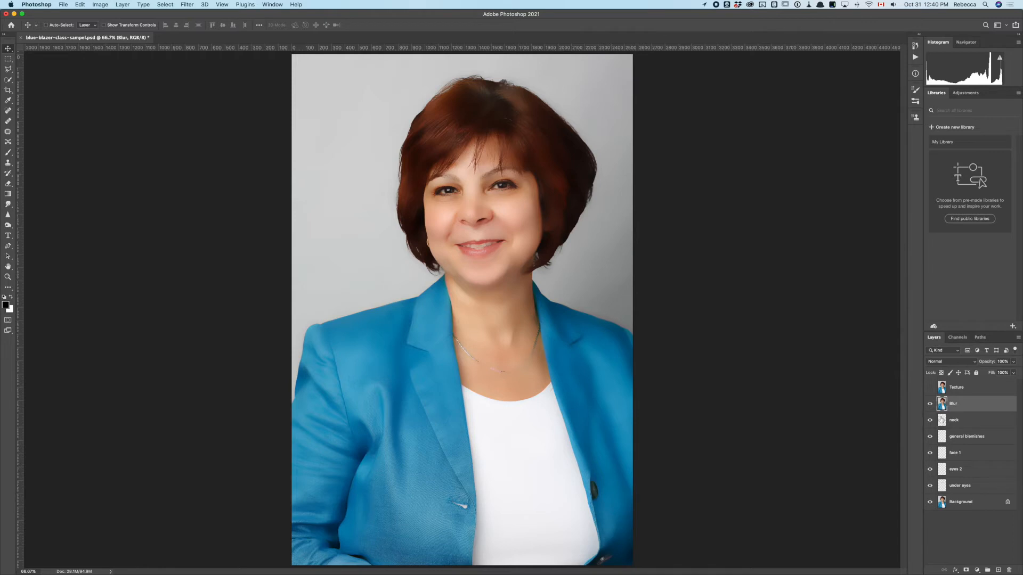
Reduce the opacity of the Blur layer to 50%.
{"action": "left_click", "coordinate": [1013, 362]}
{"action": "left_click_drag", "start_coordinate": [1013, 371], "coordinate": [995, 377]}
{"action": "key", "text": "super"}
{"action": "left_click", "coordinate": [675, 280]}
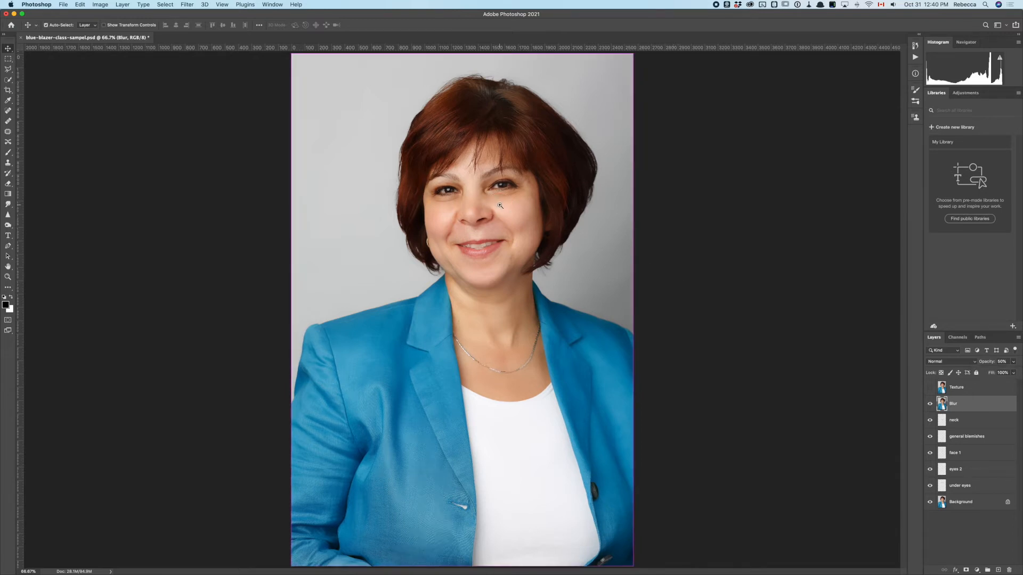
Select the Texture layer and make it visible again.
{"action": "left_click", "coordinate": [499, 205], "text": "super"}
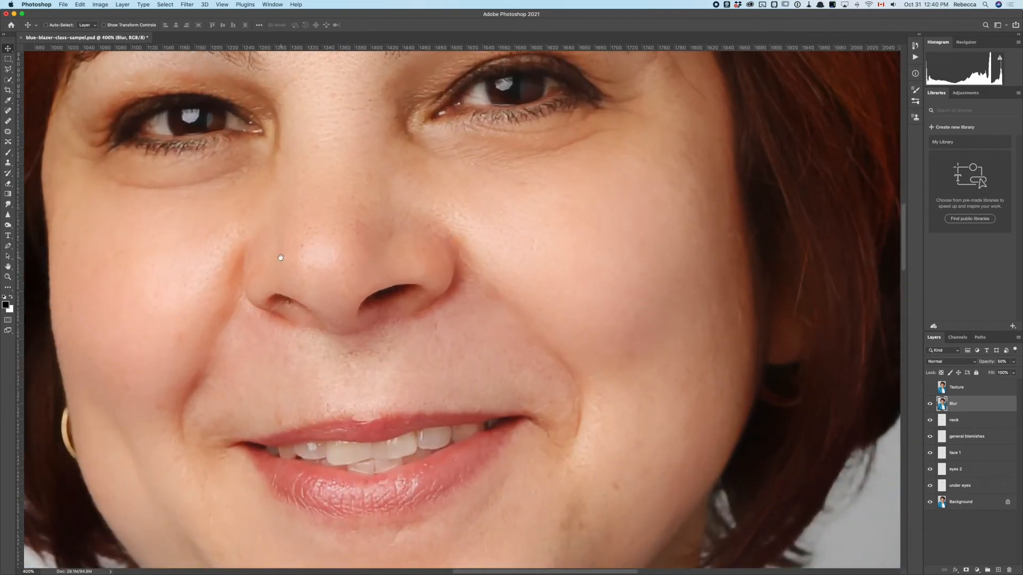
{"action": "left_click_drag", "start_coordinate": [280, 258], "coordinate": [312, 203]}
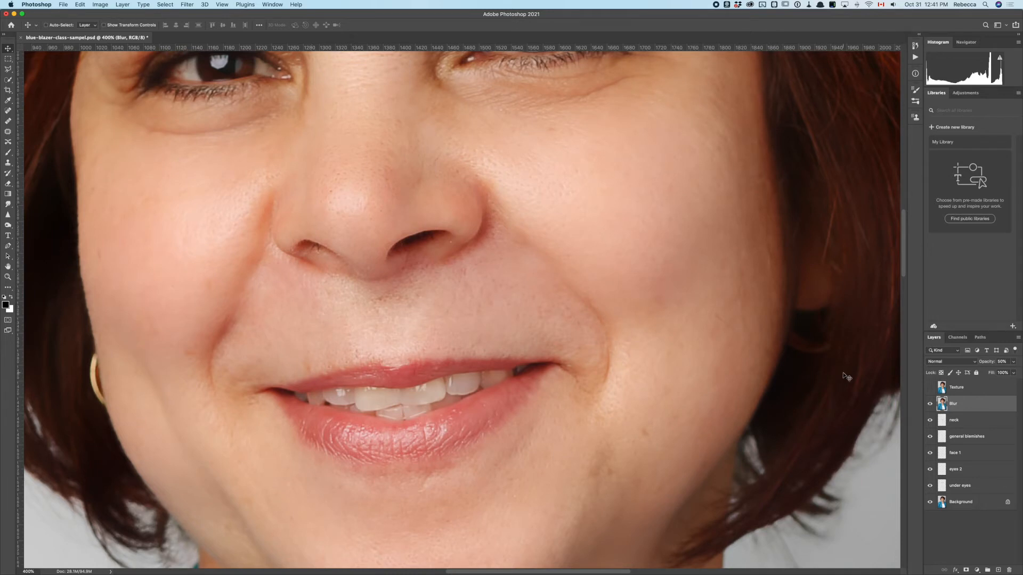
{"action": "left_click", "coordinate": [968, 390]}
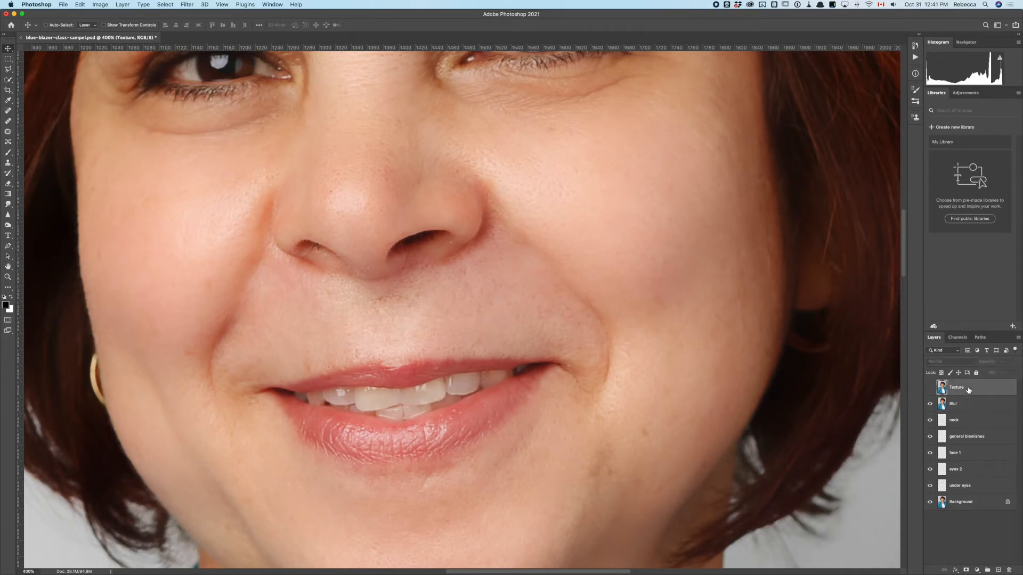
{"action": "left_click", "coordinate": [930, 388]}
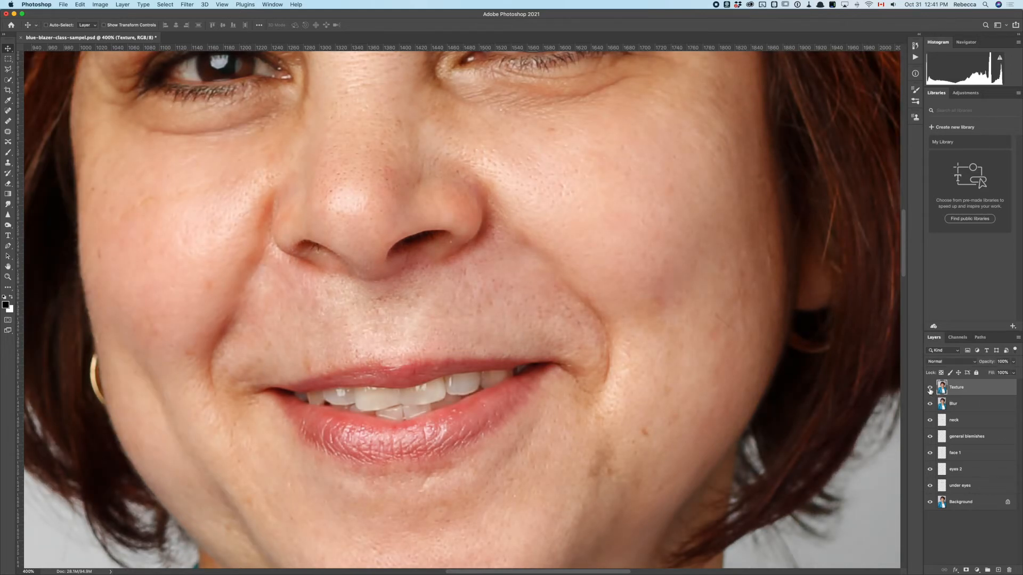
Apply a High Pass filter with a radius of 5.0 pixels to the Texture layer.
{"action": "left_click", "coordinate": [186, 4]}
{"action": "mouse_move", "coordinate": [232, 182]}
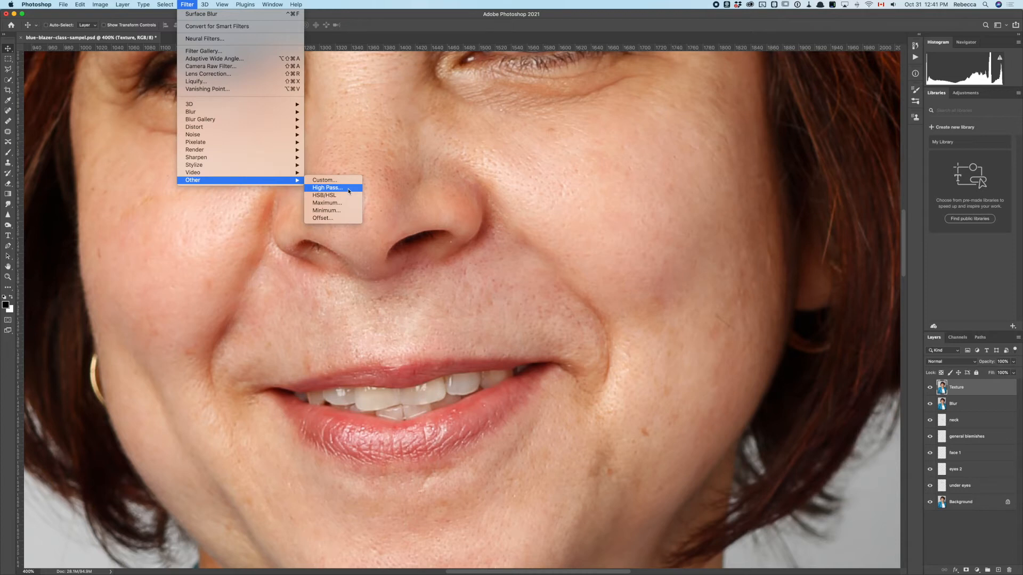
{"action": "left_click", "coordinate": [349, 188]}
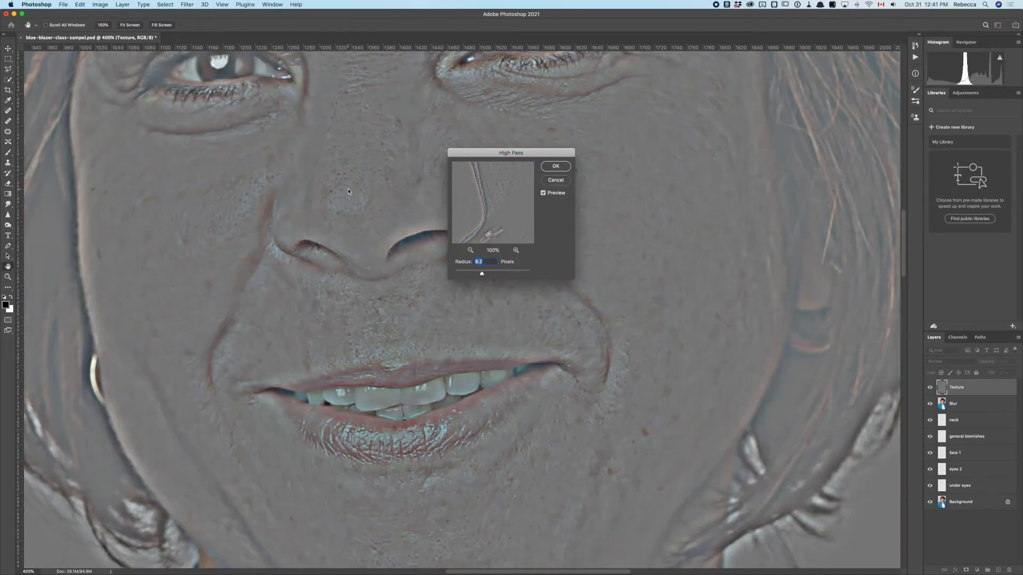
{"action": "mouse_move", "coordinate": [482, 273]}
{"action": "left_mouse_down"}
{"action": "mouse_move", "coordinate": [507, 276]}
{"action": "mouse_move", "coordinate": [476, 276]}
{"action": "left_mouse_up"}
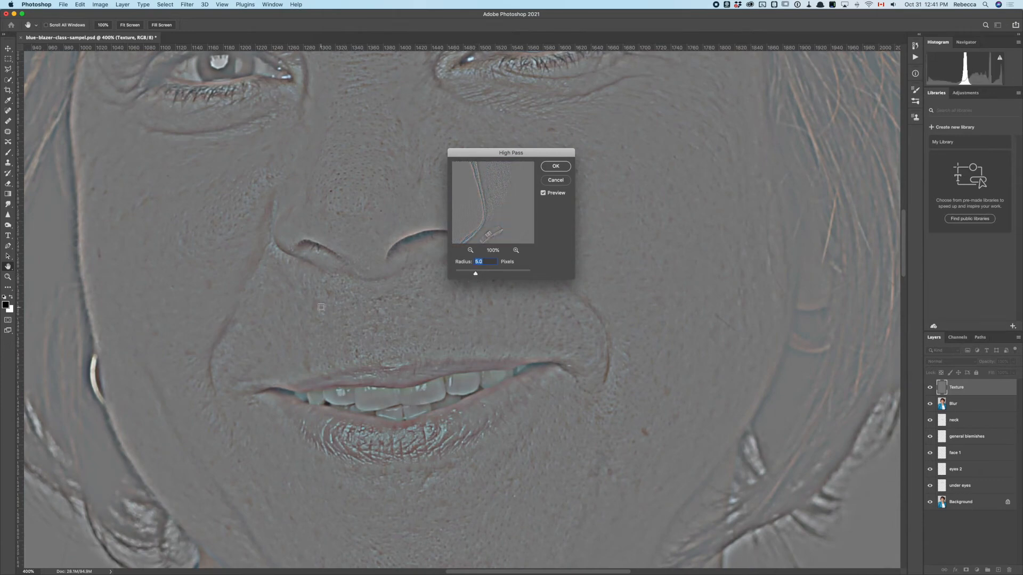
{"action": "key", "text": "super+plus"}
{"action": "key", "text": "super+plus"}
{"action": "key", "text": "super+plus"}
{"action": "key", "text": "super+plus"}
{"action": "key", "text": "super+minus"}
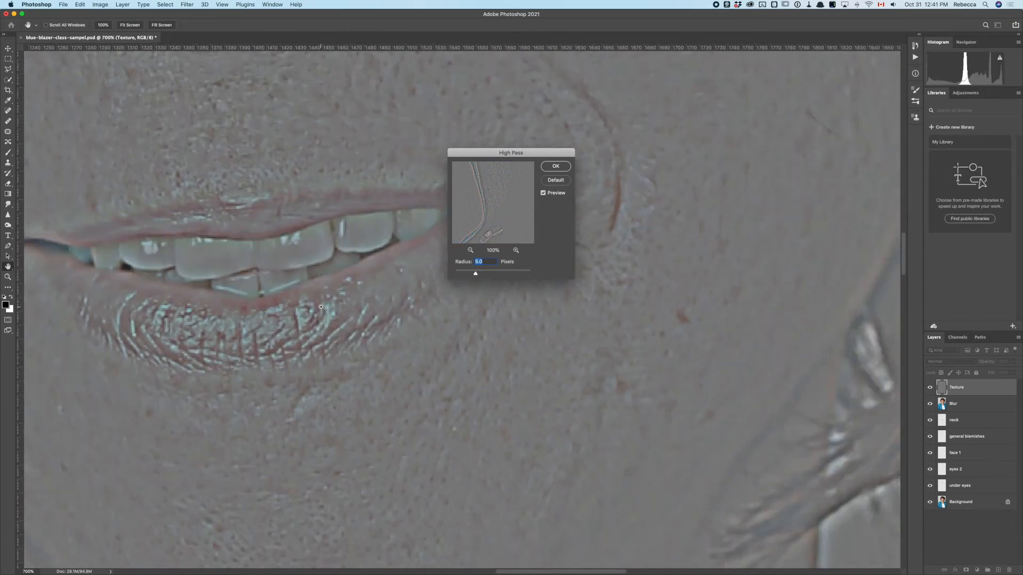
{"action": "key", "text": "super+0"}
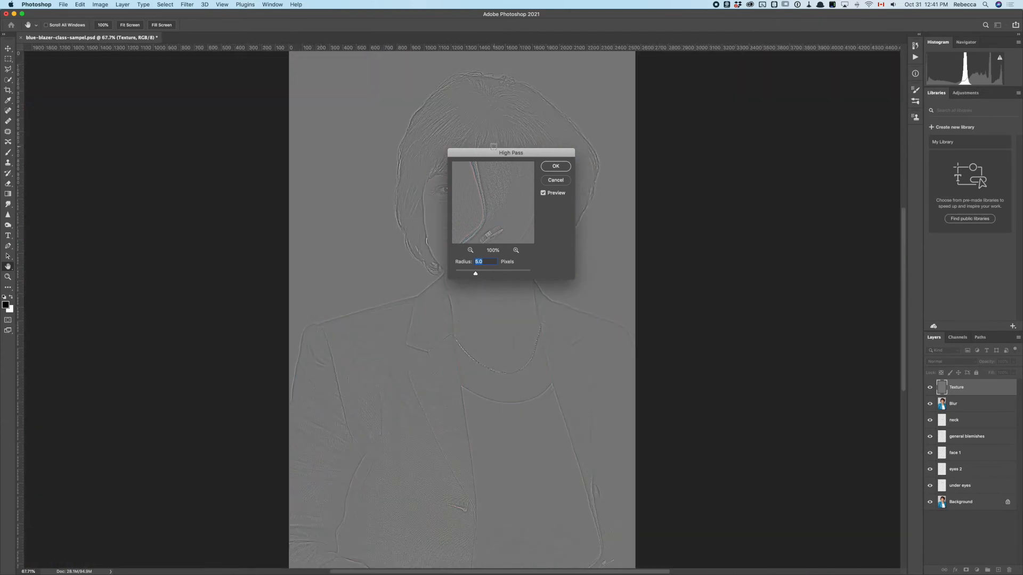
{"action": "left_click_drag", "start_coordinate": [490, 153], "coordinate": [712, 166]}
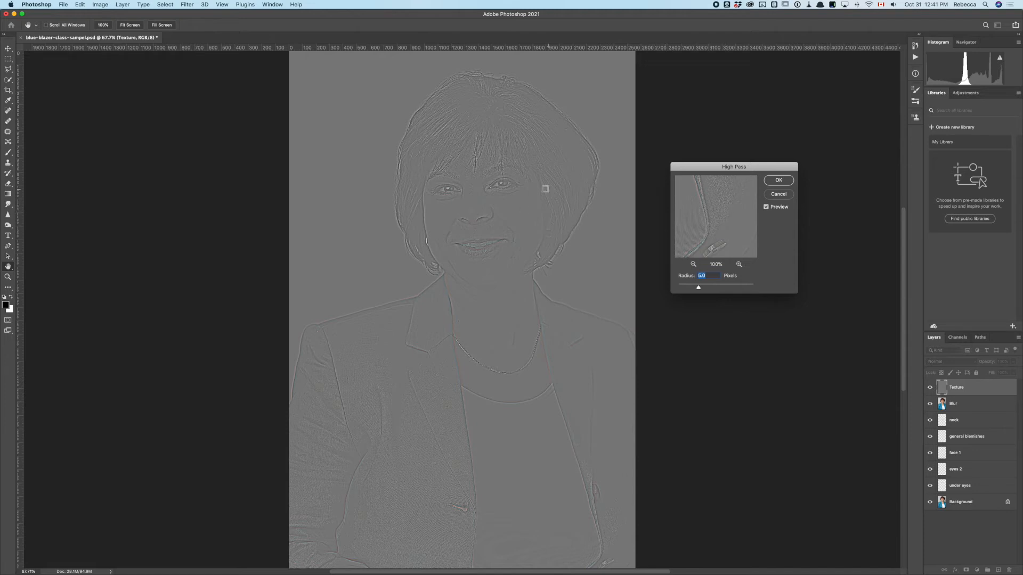
{"action": "left_click", "coordinate": [775, 181]}
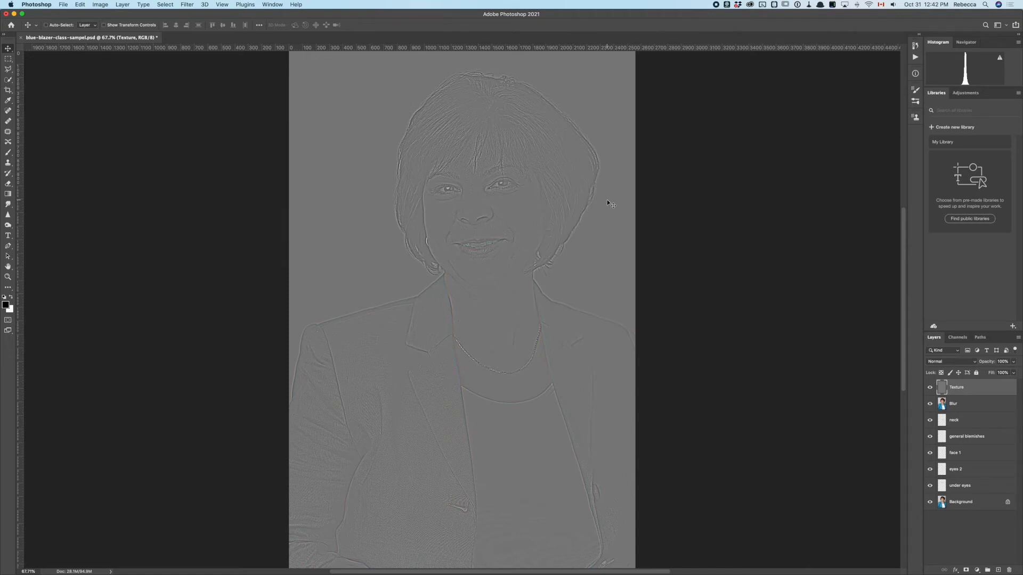
Set the blend mode of the Texture layer to Soft Light.
{"action": "left_click", "coordinate": [958, 364]}
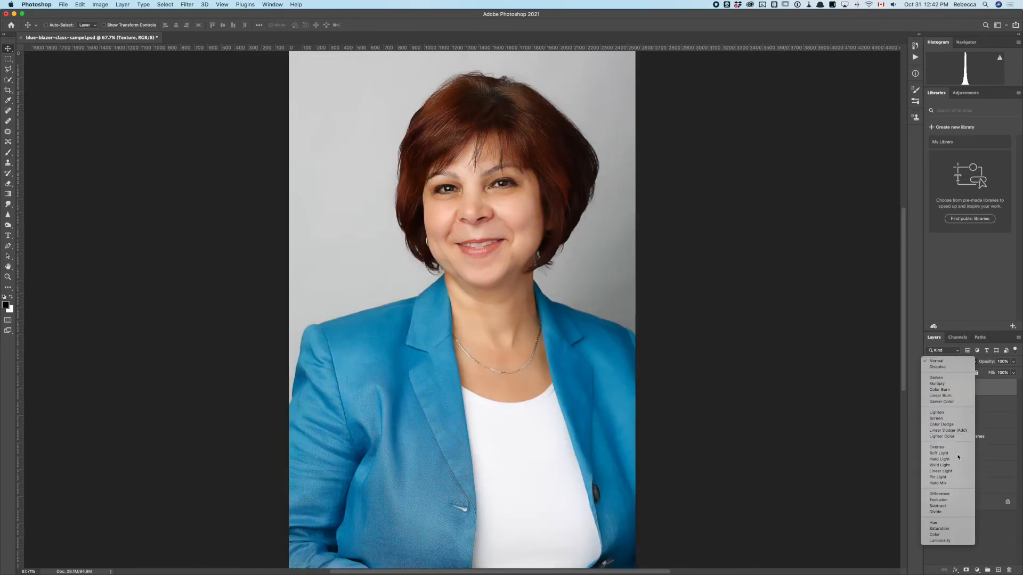
{"action": "left_click", "coordinate": [957, 454]}
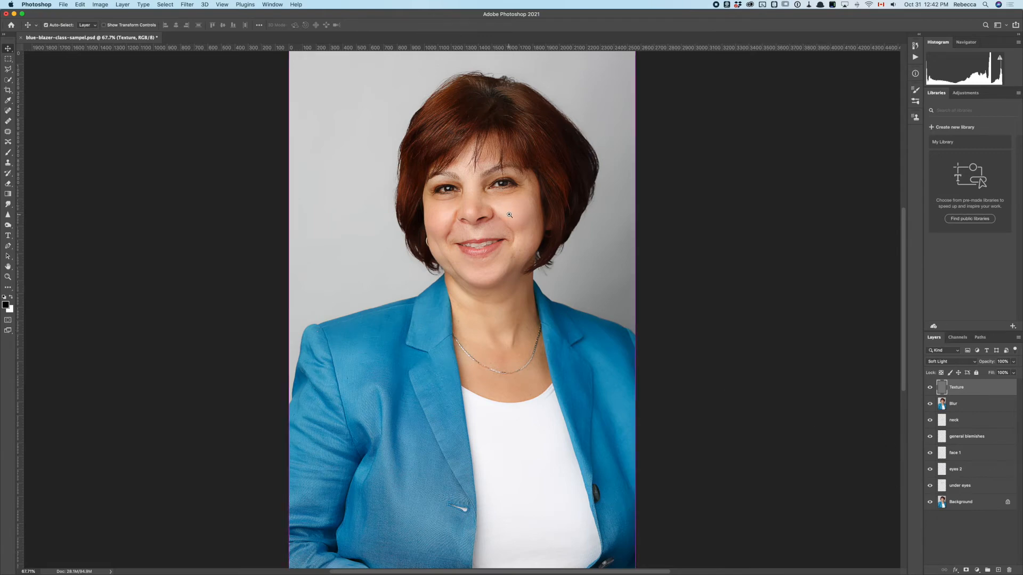
Compare the facial skin up close with the Texture layer hidden and shown.
{"action": "left_click", "coordinate": [510, 215], "text": "super"}
{"action": "left_click_drag", "start_coordinate": [510, 215], "coordinate": [539, 251]}
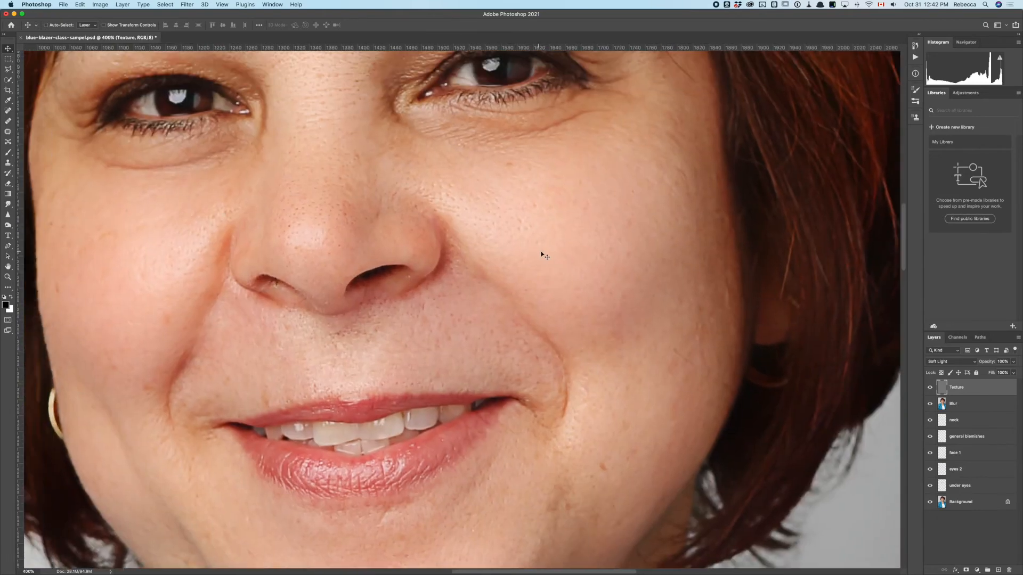
{"action": "left_click", "coordinate": [929, 387]}
{"action": "left_click", "coordinate": [929, 388]}
{"action": "left_click", "coordinate": [929, 388]}
{"action": "left_click", "coordinate": [929, 388]}
{"action": "left_click", "coordinate": [930, 388]}
{"action": "left_click", "coordinate": [930, 387]}
{"action": "left_click", "coordinate": [929, 388]}
{"action": "left_click", "coordinate": [930, 388]}
{"action": "left_click", "coordinate": [929, 388]}
{"action": "left_click", "coordinate": [929, 388]}
Group the Texture and Blur layers under the name Skin Smooth and add a black layer mask to the group.
{"action": "key", "text": "ctrl+minus"}
{"action": "key", "text": "ctrl+minus"}
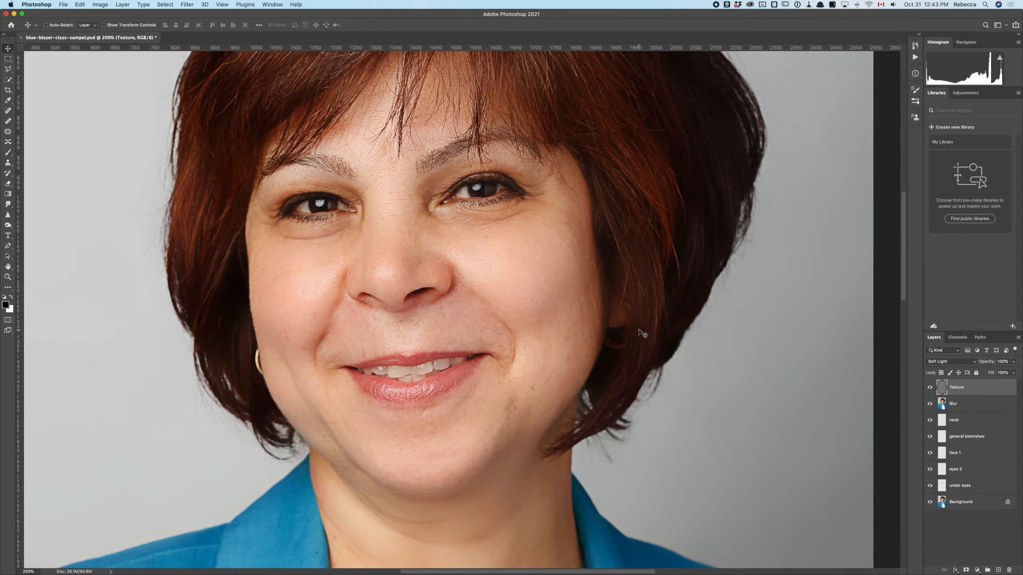
{"action": "left_click", "coordinate": [980, 404], "text": "shift"}
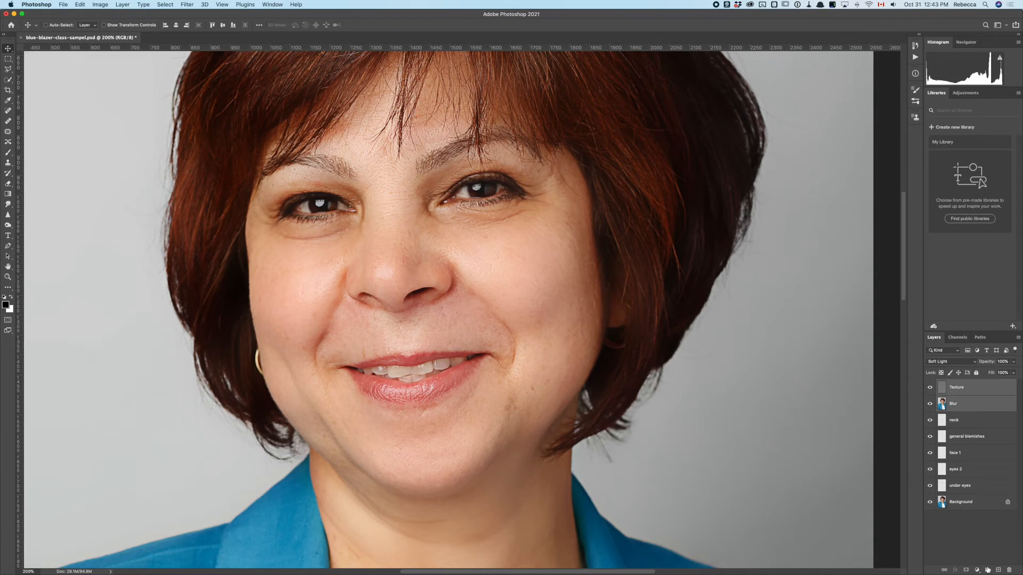
{"action": "left_click", "coordinate": [988, 570]}
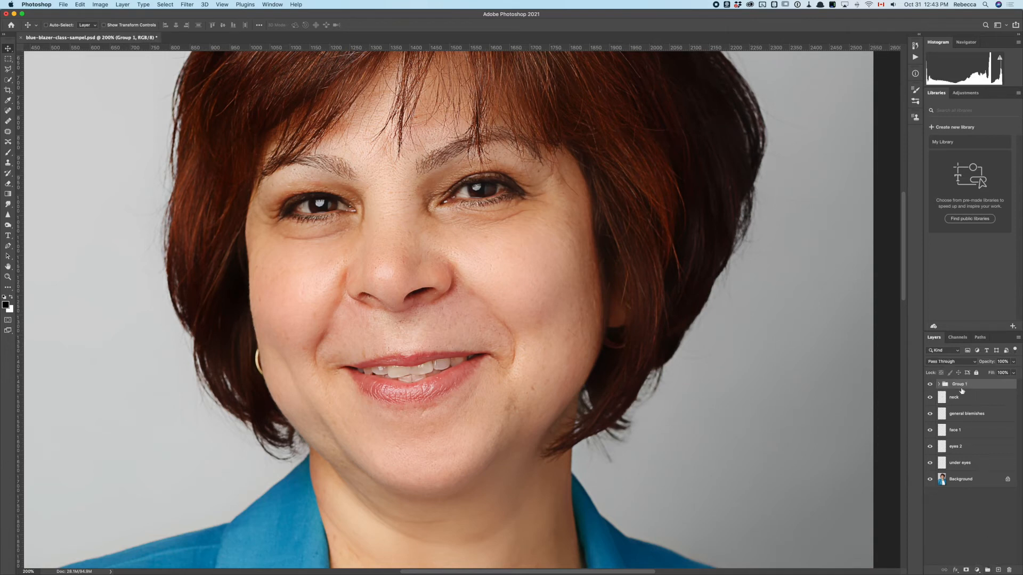
{"action": "double_click", "coordinate": [959, 384]}
{"action": "type", "text": "Skin Smooth"}
{"action": "key", "text": "Return"}
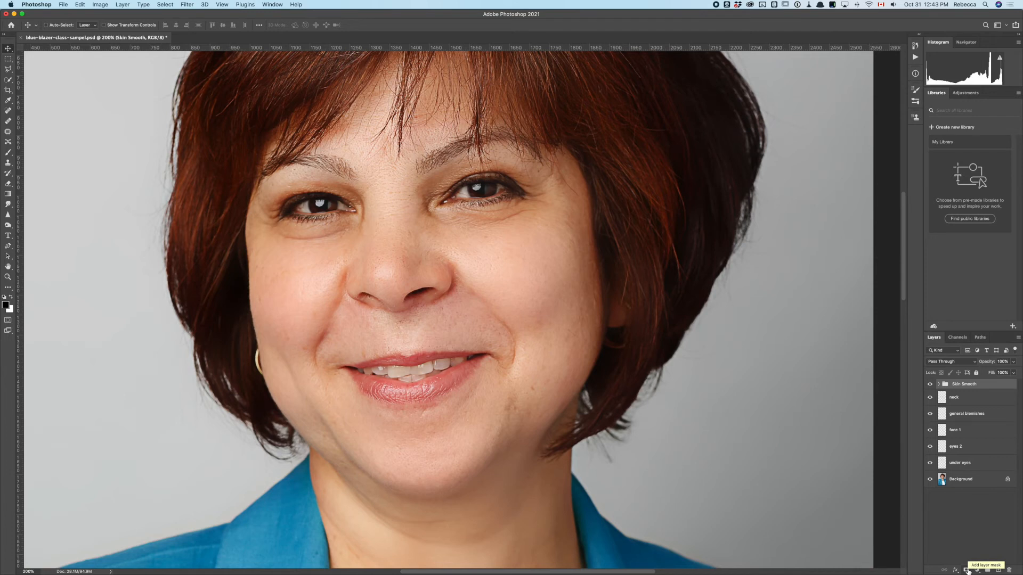
{"action": "left_click", "coordinate": [967, 571], "text": "alt"}
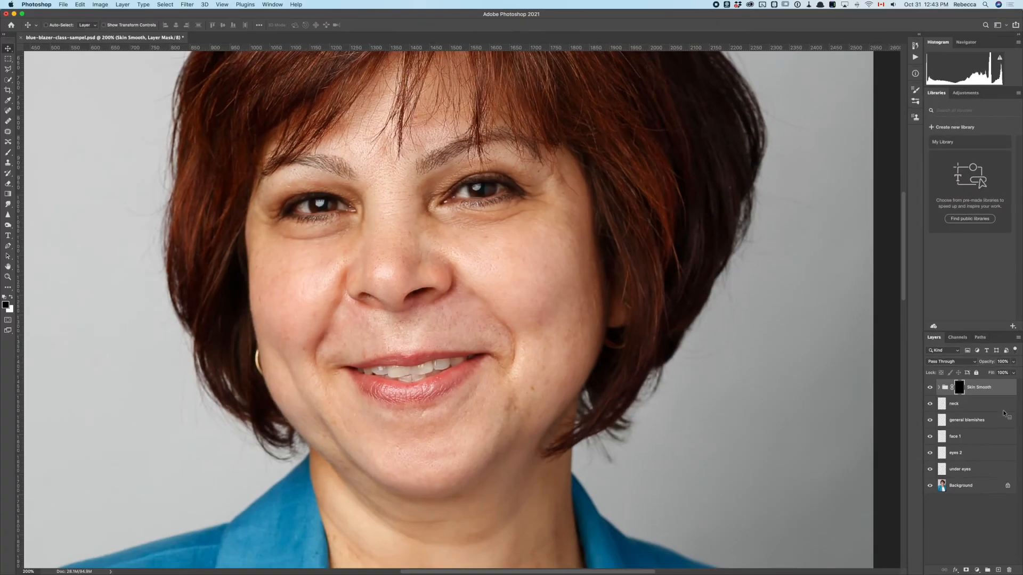
Paint white with a soft brush at 100% flow on the Skin Smooth mask over the cheeks, nose, upper lip and chin.
{"action": "key", "text": "b"}
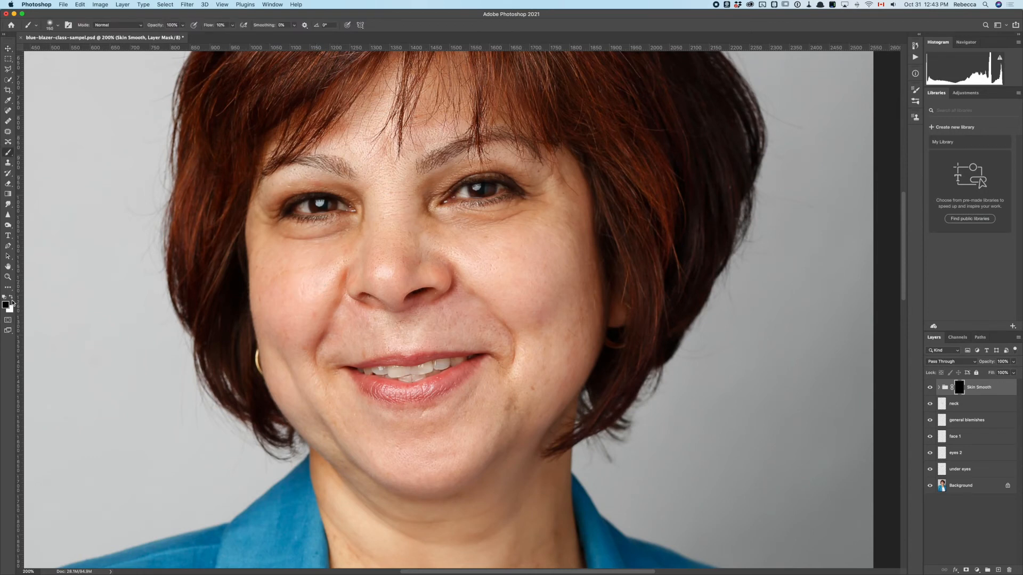
{"action": "left_click", "coordinate": [12, 298]}
{"action": "mouse_move", "coordinate": [389, 251]}
{"action": "left_mouse_down"}
{"action": "mouse_move", "coordinate": [386, 214]}
{"action": "mouse_move", "coordinate": [391, 260]}
{"action": "mouse_move", "coordinate": [389, 197]}
{"action": "mouse_move", "coordinate": [394, 241]}
{"action": "mouse_move", "coordinate": [412, 227]}
{"action": "mouse_move", "coordinate": [532, 262]}
{"action": "mouse_move", "coordinate": [455, 245]}
{"action": "mouse_move", "coordinate": [474, 254]}
{"action": "mouse_move", "coordinate": [537, 255]}
{"action": "mouse_move", "coordinate": [514, 260]}
{"action": "mouse_move", "coordinate": [552, 321]}
{"action": "left_mouse_up"}
{"action": "mouse_move", "coordinate": [546, 223]}
{"action": "left_mouse_down"}
{"action": "mouse_move", "coordinate": [549, 261]}
{"action": "mouse_move", "coordinate": [472, 244]}
{"action": "left_mouse_up"}
{"action": "mouse_move", "coordinate": [385, 187]}
{"action": "left_mouse_down"}
{"action": "mouse_move", "coordinate": [388, 179]}
{"action": "mouse_move", "coordinate": [389, 211]}
{"action": "left_mouse_up"}
{"action": "key", "text": "bracketleft"}
{"action": "key", "text": "bracketleft"}
{"action": "key", "text": "bracketleft"}
{"action": "key", "text": "bracketleft"}
{"action": "mouse_move", "coordinate": [348, 342]}
{"action": "left_mouse_down"}
{"action": "mouse_move", "coordinate": [461, 324]}
{"action": "mouse_move", "coordinate": [431, 319]}
{"action": "mouse_move", "coordinate": [488, 333]}
{"action": "mouse_move", "coordinate": [371, 332]}
{"action": "mouse_move", "coordinate": [346, 348]}
{"action": "mouse_move", "coordinate": [353, 318]}
{"action": "mouse_move", "coordinate": [449, 323]}
{"action": "mouse_move", "coordinate": [484, 346]}
{"action": "left_mouse_up"}
Turn on the red mask overlay and paint white over the missed areas of the cheeks and beside the mouth.
{"action": "key", "text": "backslash"}
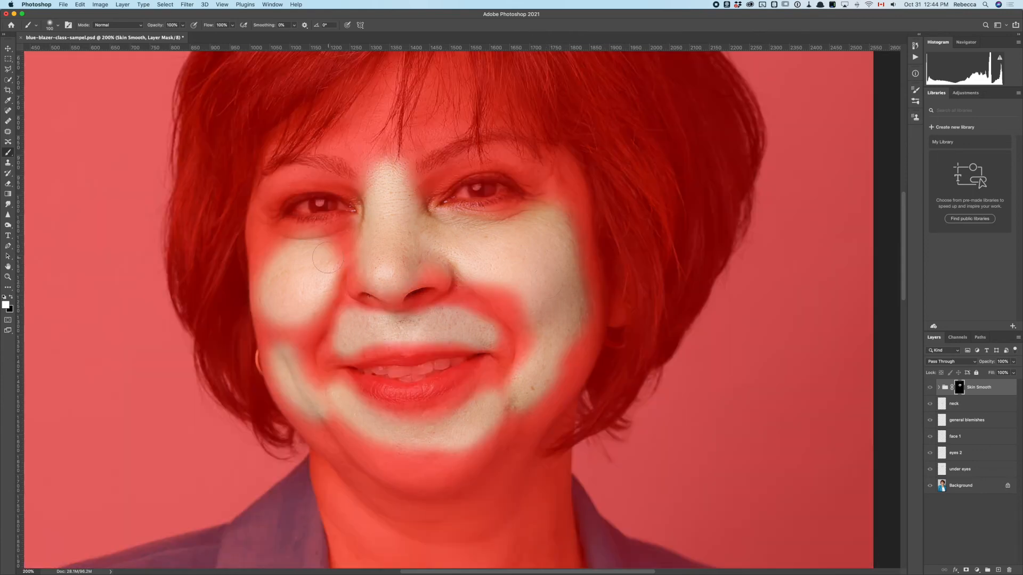
{"action": "mouse_move", "coordinate": [328, 243]}
{"action": "left_mouse_down"}
{"action": "mouse_move", "coordinate": [314, 251]}
{"action": "mouse_move", "coordinate": [275, 242]}
{"action": "mouse_move", "coordinate": [269, 283]}
{"action": "mouse_move", "coordinate": [285, 320]}
{"action": "left_mouse_up"}
{"action": "mouse_move", "coordinate": [497, 292]}
{"action": "left_mouse_down"}
{"action": "mouse_move", "coordinate": [542, 335]}
{"action": "mouse_move", "coordinate": [465, 315]}
{"action": "left_mouse_up"}
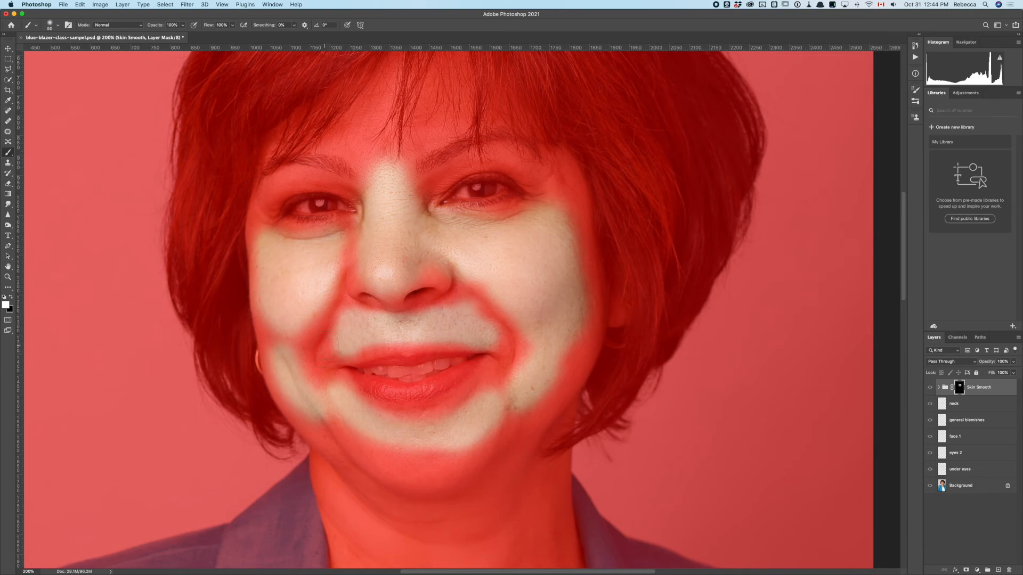
{"action": "left_click_drag", "start_coordinate": [337, 347], "coordinate": [333, 341]}
Extend the white mask paint around the eyes, between the brows, along the outer cheek and across the chin.
{"action": "key", "text": "["}
{"action": "mouse_move", "coordinate": [295, 179]}
{"action": "left_mouse_down"}
{"action": "mouse_move", "coordinate": [270, 190]}
{"action": "mouse_move", "coordinate": [273, 231]}
{"action": "left_mouse_up"}
{"action": "left_click_drag", "start_coordinate": [448, 187], "coordinate": [434, 186]}
{"action": "left_click_drag", "start_coordinate": [350, 145], "coordinate": [385, 169]}
{"action": "mouse_move", "coordinate": [563, 202]}
{"action": "left_mouse_down"}
{"action": "mouse_move", "coordinate": [586, 278]}
{"action": "mouse_move", "coordinate": [573, 345]}
{"action": "mouse_move", "coordinate": [559, 376]}
{"action": "mouse_move", "coordinate": [522, 397]}
{"action": "left_mouse_up"}
{"action": "mouse_move", "coordinate": [485, 431]}
{"action": "left_mouse_down"}
{"action": "mouse_move", "coordinate": [436, 460]}
{"action": "mouse_move", "coordinate": [382, 443]}
{"action": "mouse_move", "coordinate": [349, 427]}
{"action": "left_mouse_up"}
Paint the neck and the chest below the necklace white in the Skin Smooth mask, avoiding the necklace, and hide the overlay.
{"action": "left_click_drag", "start_coordinate": [444, 443], "coordinate": [509, 307]}
{"action": "mouse_move", "coordinate": [407, 317]}
{"action": "left_mouse_down"}
{"action": "mouse_move", "coordinate": [445, 488]}
{"action": "mouse_move", "coordinate": [492, 527]}
{"action": "mouse_move", "coordinate": [556, 552]}
{"action": "mouse_move", "coordinate": [631, 470]}
{"action": "mouse_move", "coordinate": [614, 310]}
{"action": "mouse_move", "coordinate": [590, 332]}
{"action": "mouse_move", "coordinate": [521, 359]}
{"action": "mouse_move", "coordinate": [484, 358]}
{"action": "mouse_move", "coordinate": [423, 331]}
{"action": "left_mouse_up"}
{"action": "left_click_drag", "start_coordinate": [523, 438], "coordinate": [522, 287]}
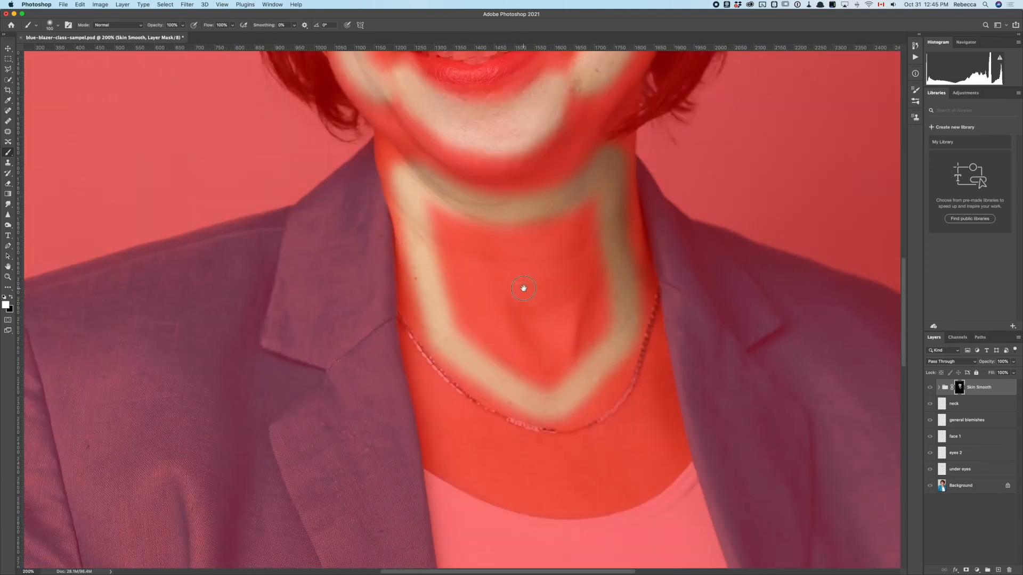
{"action": "mouse_move", "coordinate": [436, 403]}
{"action": "left_mouse_down"}
{"action": "mouse_move", "coordinate": [443, 446]}
{"action": "mouse_move", "coordinate": [492, 472]}
{"action": "mouse_move", "coordinate": [602, 485]}
{"action": "mouse_move", "coordinate": [659, 464]}
{"action": "mouse_move", "coordinate": [660, 382]}
{"action": "mouse_move", "coordinate": [642, 431]}
{"action": "mouse_move", "coordinate": [563, 454]}
{"action": "mouse_move", "coordinate": [476, 440]}
{"action": "mouse_move", "coordinate": [447, 410]}
{"action": "mouse_move", "coordinate": [468, 439]}
{"action": "mouse_move", "coordinate": [548, 462]}
{"action": "mouse_move", "coordinate": [637, 454]}
{"action": "left_mouse_up"}
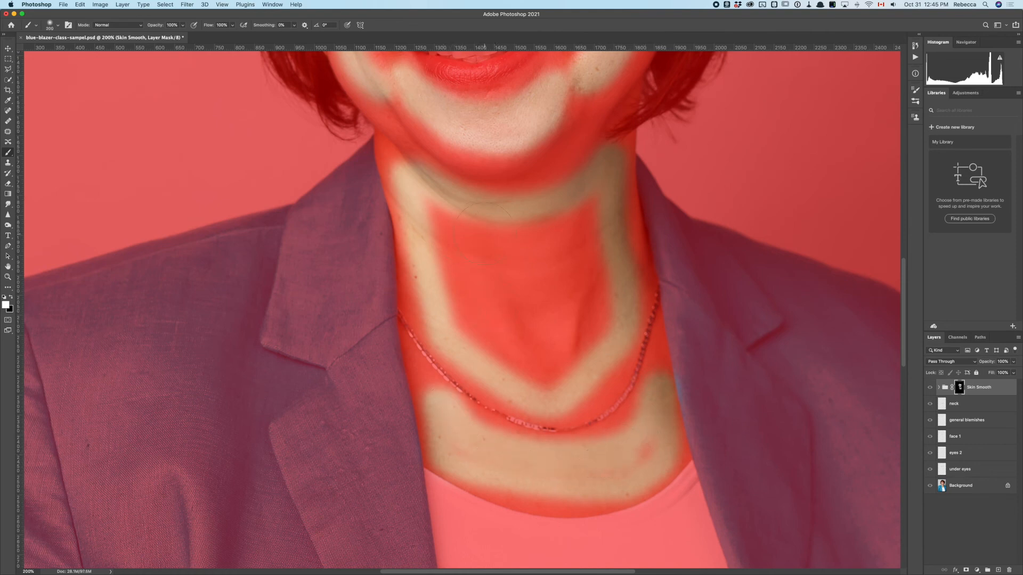
{"action": "mouse_move", "coordinate": [449, 226]}
{"action": "left_mouse_down"}
{"action": "mouse_move", "coordinate": [488, 317]}
{"action": "mouse_move", "coordinate": [503, 255]}
{"action": "mouse_move", "coordinate": [560, 234]}
{"action": "mouse_move", "coordinate": [578, 274]}
{"action": "mouse_move", "coordinate": [565, 341]}
{"action": "mouse_move", "coordinate": [522, 351]}
{"action": "mouse_move", "coordinate": [533, 316]}
{"action": "mouse_move", "coordinate": [472, 325]}
{"action": "left_mouse_up"}
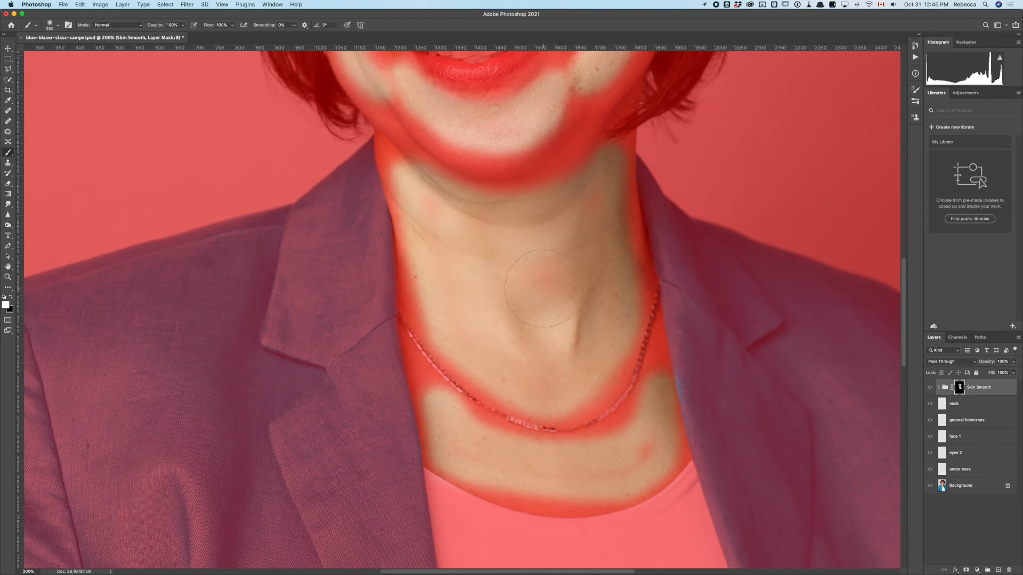
{"action": "scroll", "coordinate": [512, 125], "scroll_direction": "up", "scroll_amount": 5}
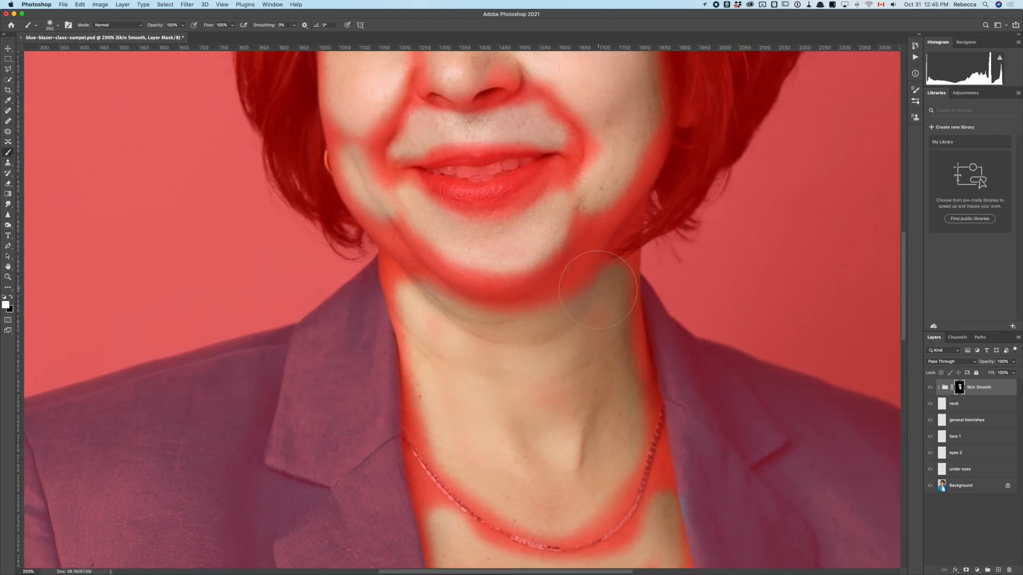
{"action": "scroll", "coordinate": [525, 230], "scroll_direction": "up", "scroll_amount": 5}
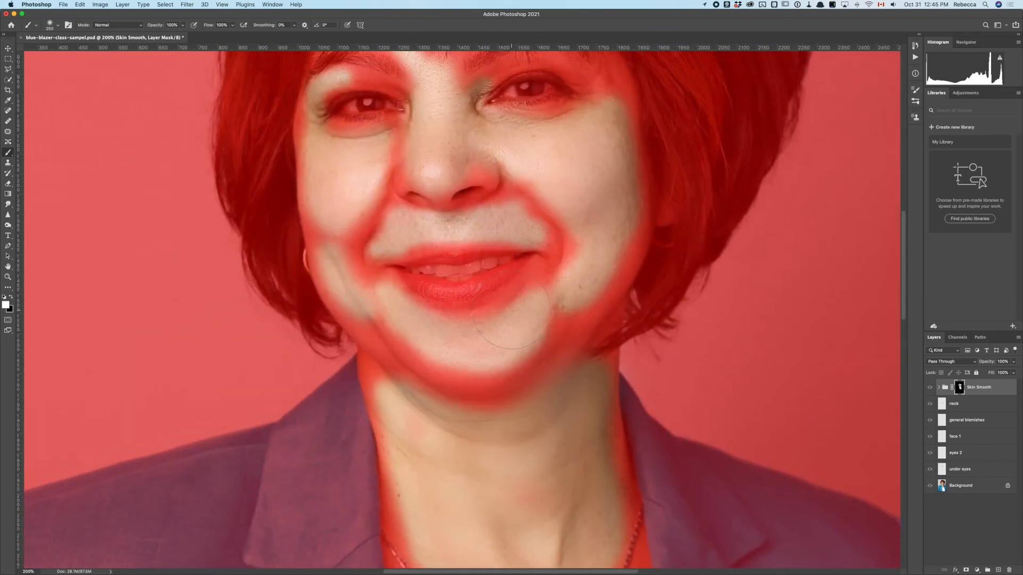
{"action": "key", "text": "bracketleft"}
{"action": "key", "text": "bracketleft"}
{"action": "key", "text": "bracketleft"}
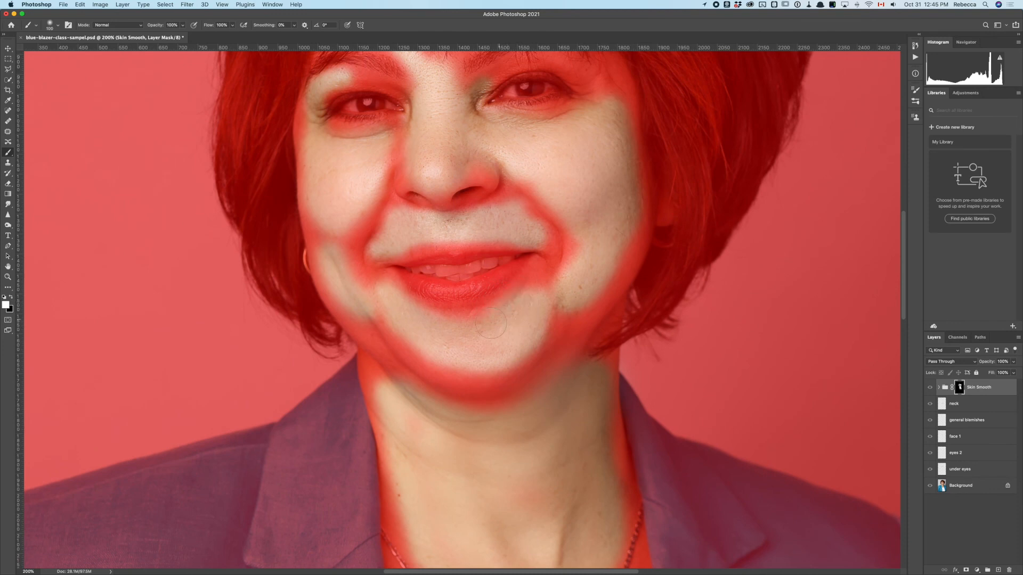
{"action": "key", "text": "backslash"}
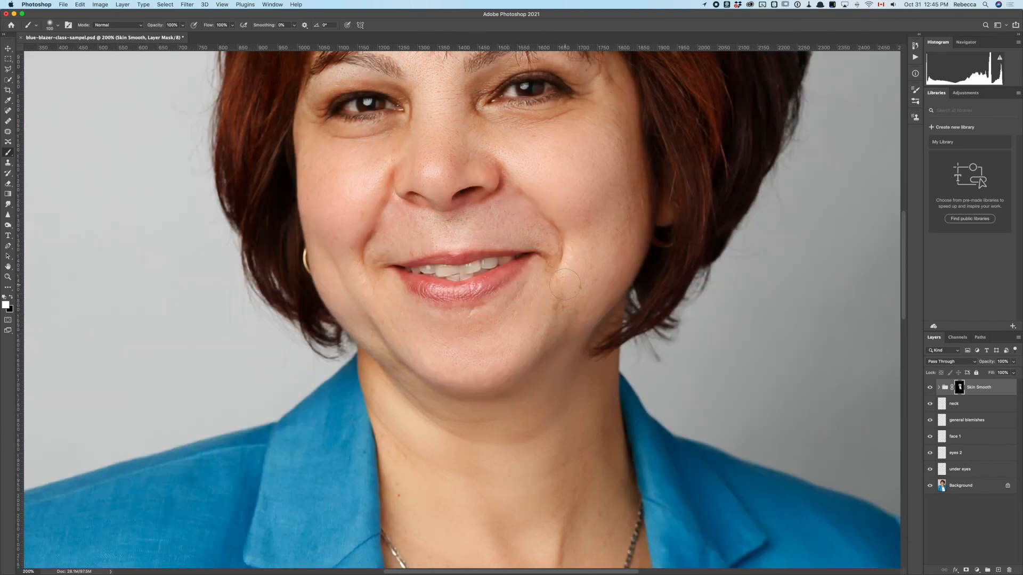
Display the Skin Smooth mask by itself and paint the grey patches in the neck area white with a brush enlarged to 200.
{"action": "left_click", "coordinate": [960, 388], "text": "alt"}
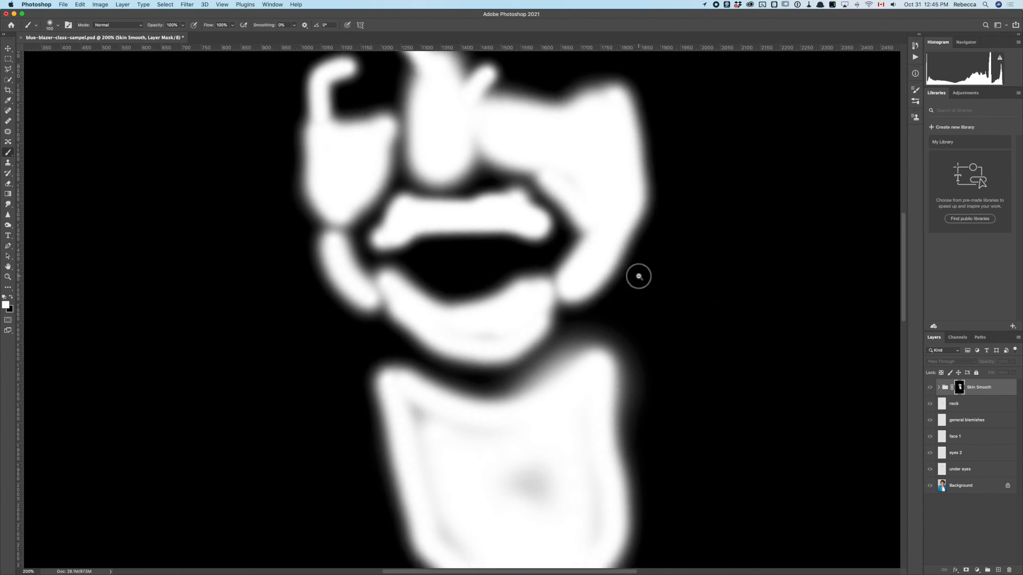
{"action": "left_click", "coordinate": [638, 276], "text": "alt"}
{"action": "left_click", "coordinate": [600, 372], "text": "super"}
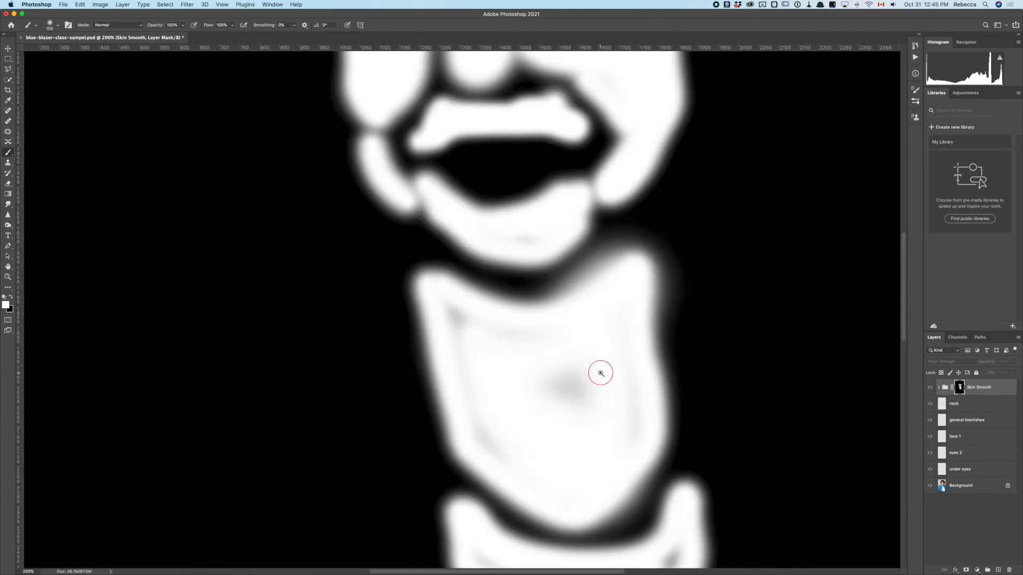
{"action": "left_click", "coordinate": [600, 371], "text": "super"}
{"action": "left_click_drag", "start_coordinate": [600, 370], "coordinate": [586, 277]}
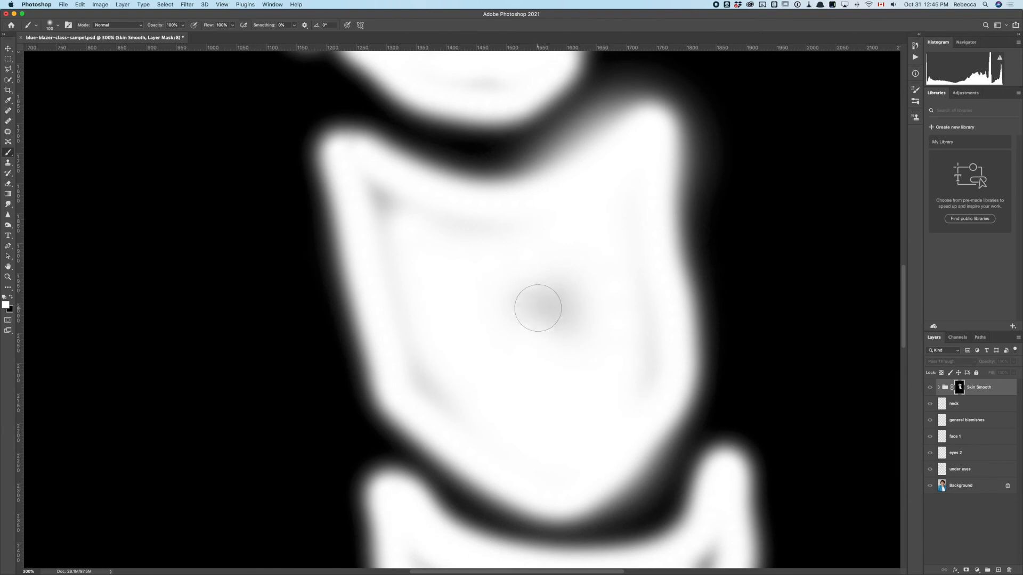
{"action": "key", "text": "bracketright"}
{"action": "key", "text": "bracketright"}
{"action": "key", "text": "bracketright"}
{"action": "key", "text": "bracketright"}
{"action": "left_click_drag", "start_coordinate": [503, 296], "coordinate": [512, 307]}
{"action": "mouse_move", "coordinate": [403, 212]}
{"action": "left_mouse_down"}
{"action": "mouse_move", "coordinate": [441, 379]}
{"action": "mouse_move", "coordinate": [511, 388]}
{"action": "left_mouse_up"}
{"action": "mouse_move", "coordinate": [608, 370]}
{"action": "left_mouse_down"}
{"action": "mouse_move", "coordinate": [612, 279]}
{"action": "mouse_move", "coordinate": [534, 288]}
{"action": "mouse_move", "coordinate": [406, 239]}
{"action": "mouse_move", "coordinate": [472, 330]}
{"action": "mouse_move", "coordinate": [484, 260]}
{"action": "left_mouse_up"}
{"action": "key", "text": "super+minus"}
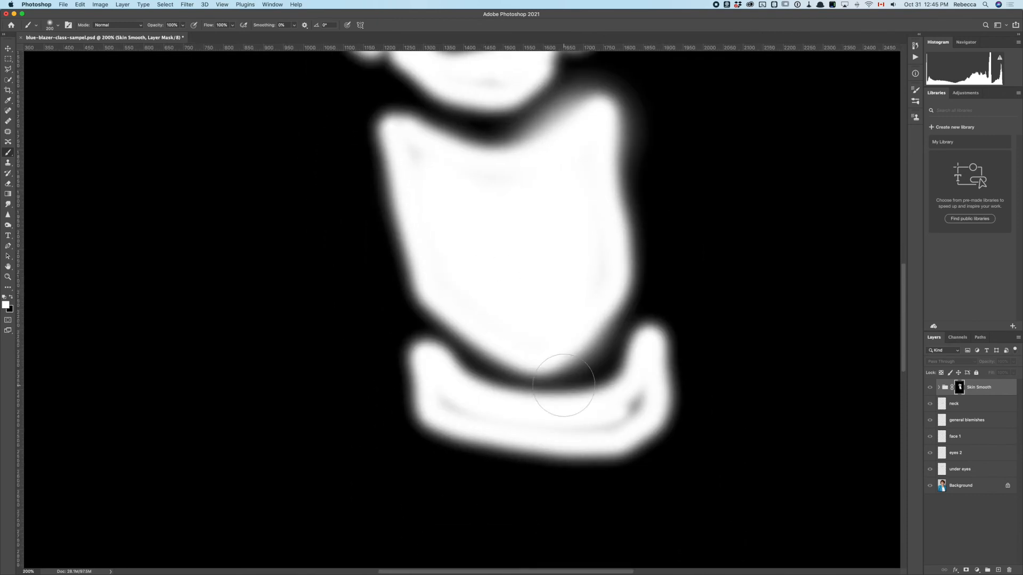
Fill the grey gaps in the chest area of the mask with white using a smaller brush and return to the image view.
{"action": "key", "text": "bracketleft"}
{"action": "key", "text": "bracketleft"}
{"action": "key", "text": "bracketleft"}
{"action": "mouse_move", "coordinate": [621, 402]}
{"action": "left_mouse_down"}
{"action": "mouse_move", "coordinate": [630, 411]}
{"action": "mouse_move", "coordinate": [533, 420]}
{"action": "mouse_move", "coordinate": [455, 398]}
{"action": "left_mouse_up"}
{"action": "left_click_drag", "start_coordinate": [532, 246], "coordinate": [549, 439]}
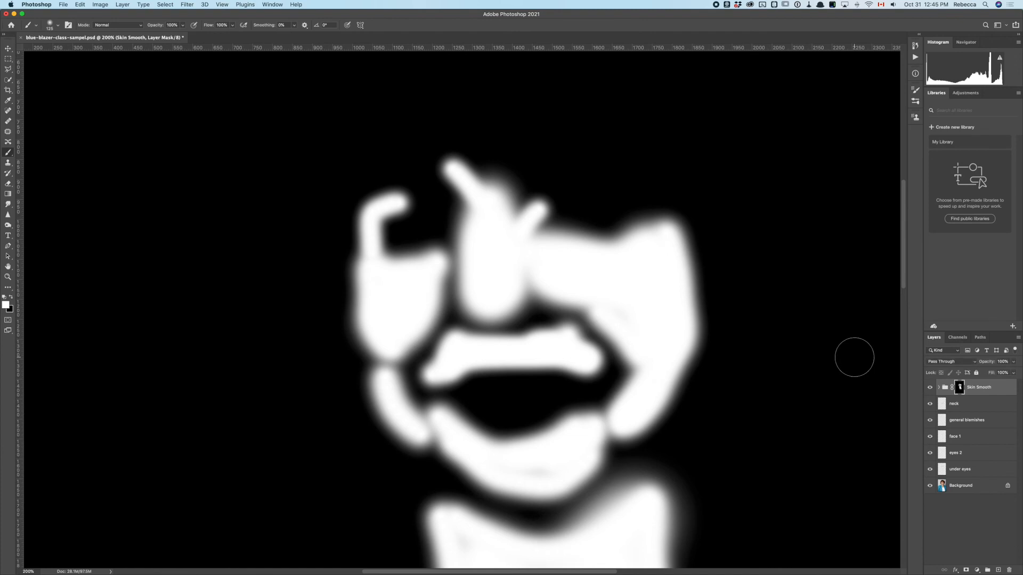
{"action": "left_click", "coordinate": [959, 388], "text": "alt"}
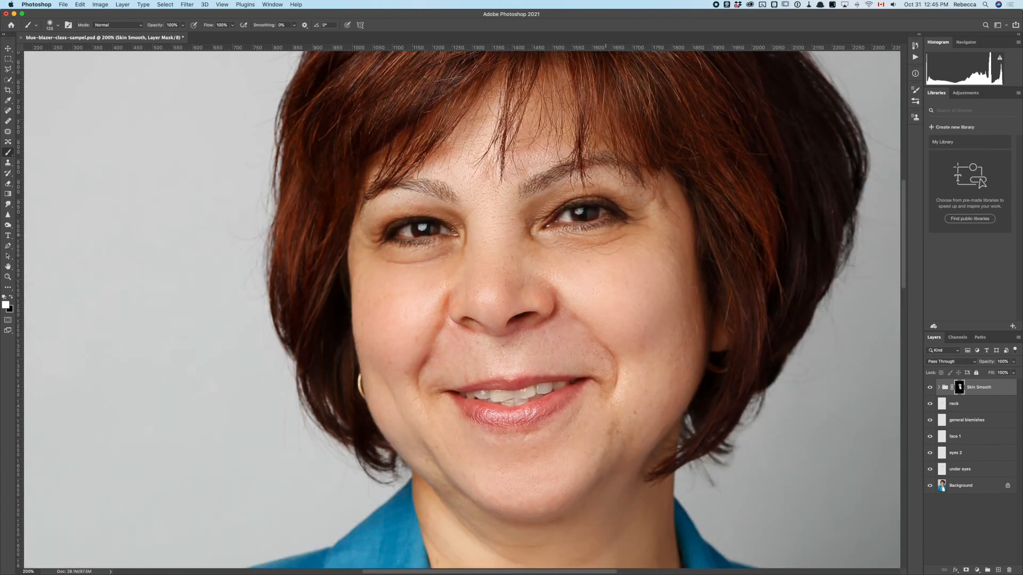
With the mask overlay on, paint white along both upper eyelids and the outer eye corner, and check the mask by itself.
{"action": "key", "text": "backslash"}
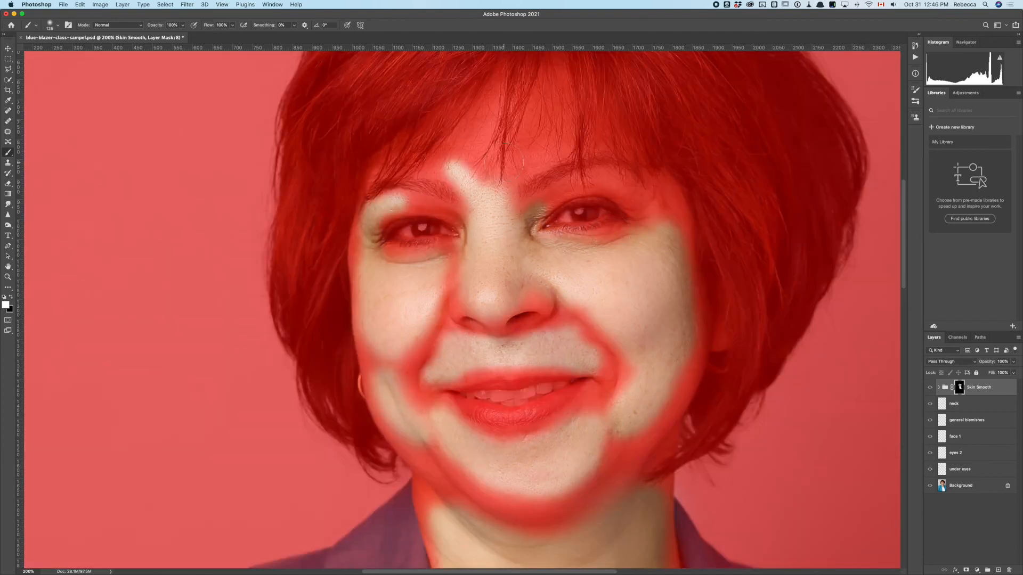
{"action": "key", "text": "bracketleft"}
{"action": "key", "text": "bracketleft"}
{"action": "key", "text": "bracketleft"}
{"action": "mouse_move", "coordinate": [611, 184]}
{"action": "left_mouse_down"}
{"action": "mouse_move", "coordinate": [658, 211]}
{"action": "mouse_move", "coordinate": [641, 229]}
{"action": "mouse_move", "coordinate": [661, 227]}
{"action": "left_mouse_up"}
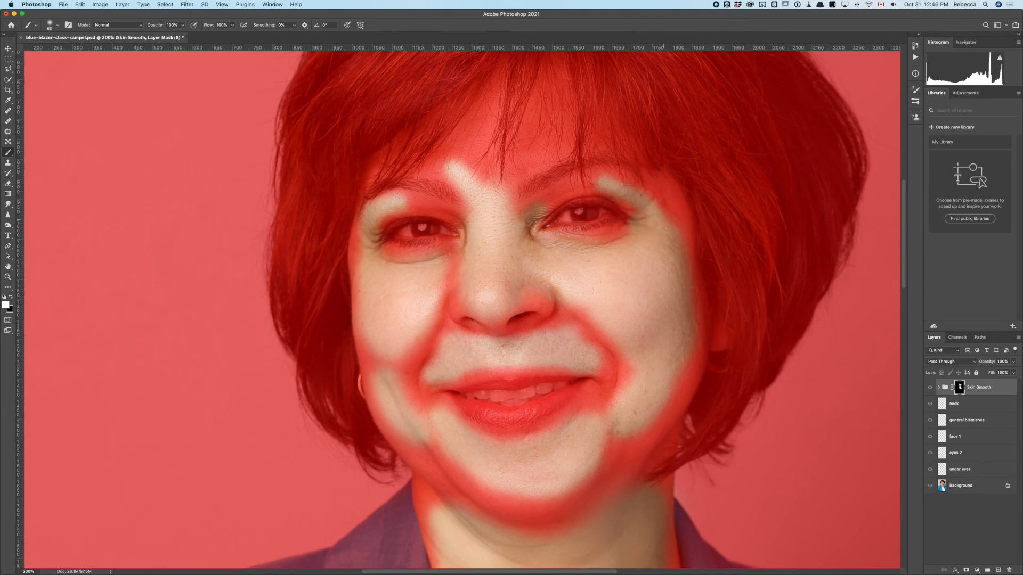
{"action": "left_click_drag", "start_coordinate": [530, 213], "coordinate": [556, 195]}
{"action": "left_click_drag", "start_coordinate": [400, 201], "coordinate": [468, 218]}
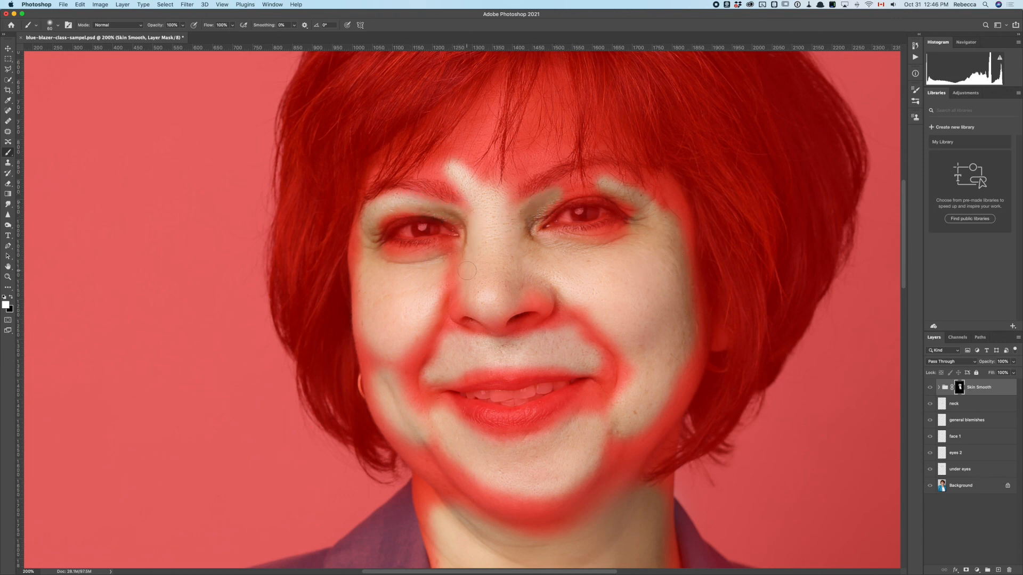
{"action": "scroll", "coordinate": [469, 267], "scroll_direction": "down", "scroll_amount": 3}
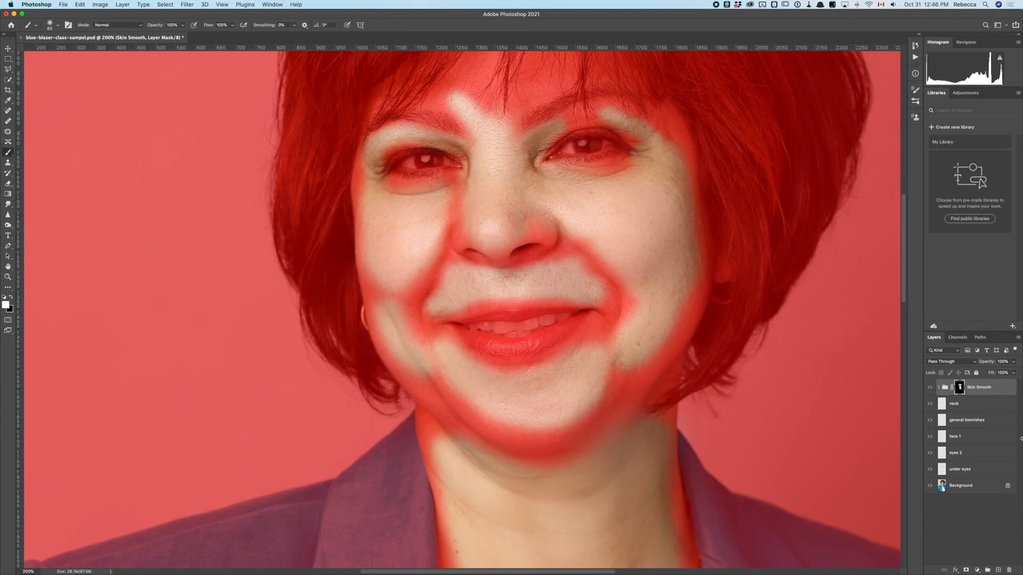
{"action": "key", "text": "backslash"}
{"action": "left_click", "coordinate": [959, 388], "text": "alt"}
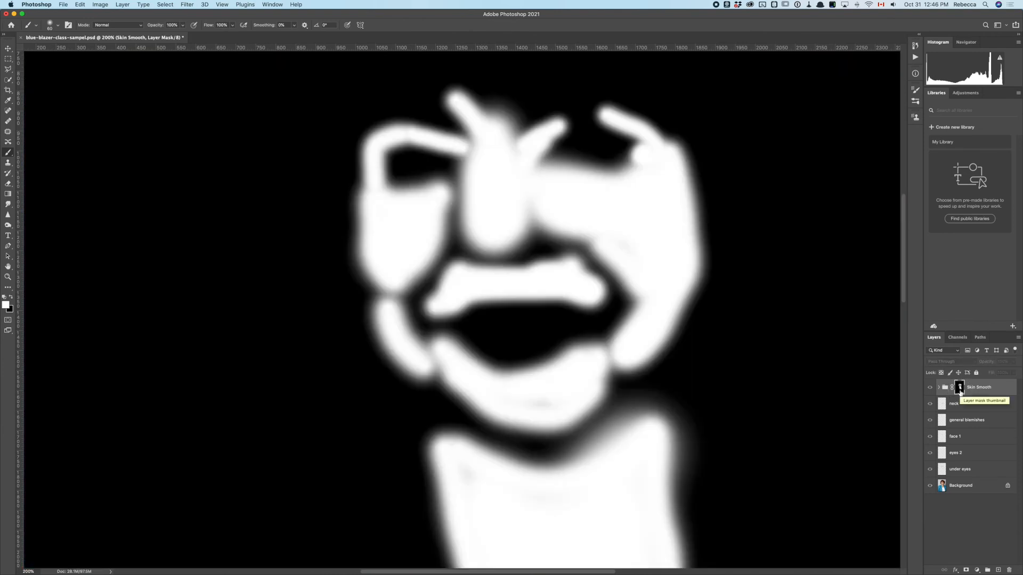
{"action": "left_click", "coordinate": [960, 391], "text": "alt"}
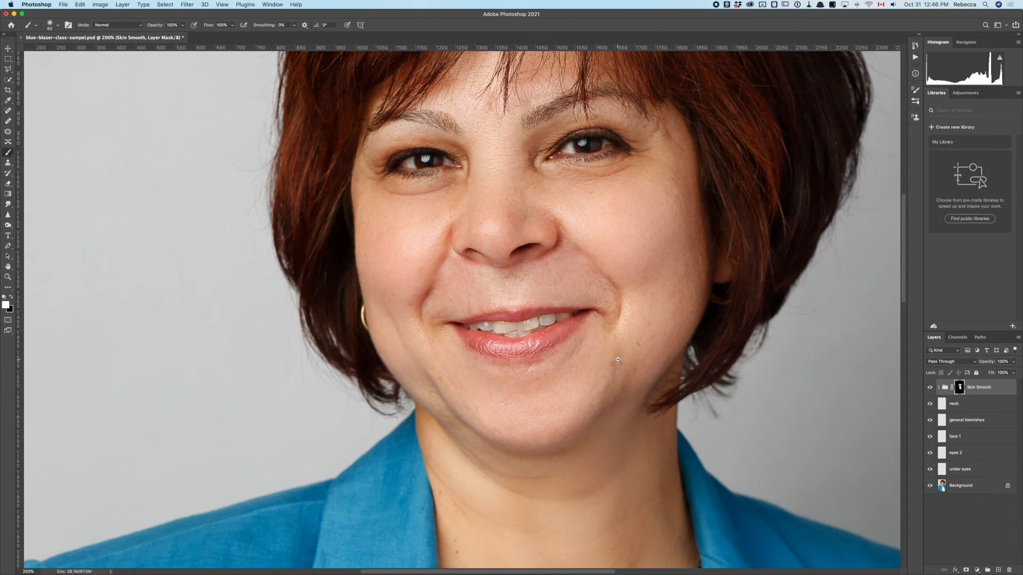
Compare the portrait with the Skin Smooth group hidden and shown, both zoomed out and close up.
{"action": "scroll", "coordinate": [618, 360], "scroll_direction": "down", "scroll_amount": 1}
{"action": "left_click", "coordinate": [929, 387]}
{"action": "left_click", "coordinate": [929, 388]}
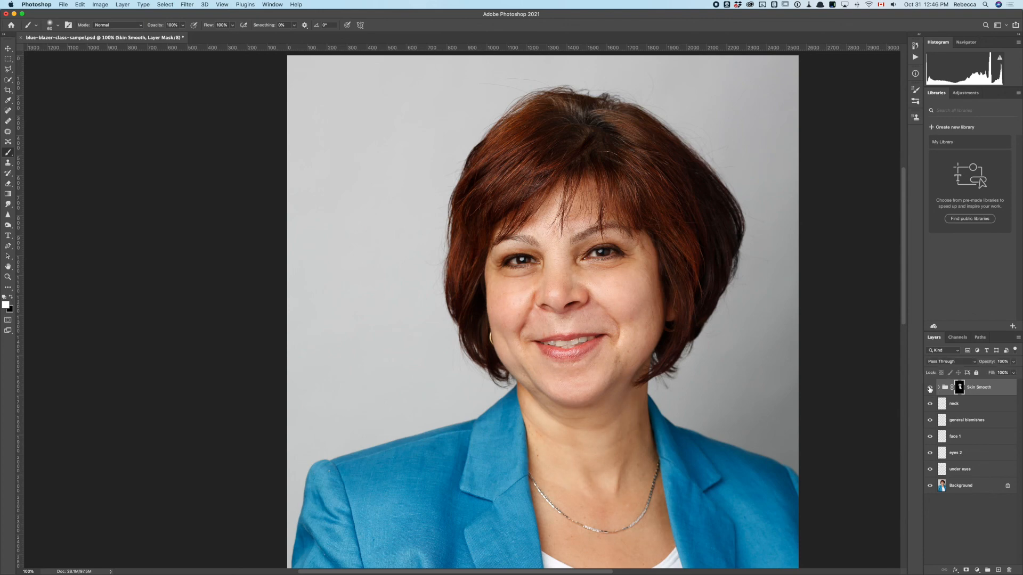
{"action": "scroll", "coordinate": [616, 332], "scroll_direction": "up", "scroll_amount": 1}
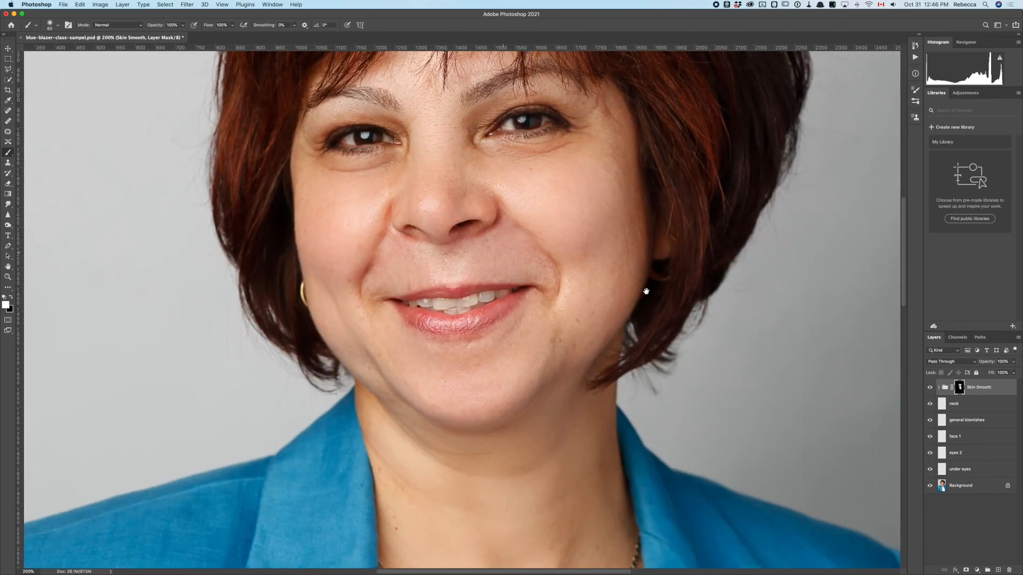
{"action": "left_click", "coordinate": [930, 388]}
{"action": "left_click", "coordinate": [929, 388]}
{"action": "left_click", "coordinate": [930, 387]}
{"action": "left_click", "coordinate": [930, 389]}
{"action": "left_click", "coordinate": [930, 392]}
{"action": "left_click", "coordinate": [930, 392]}
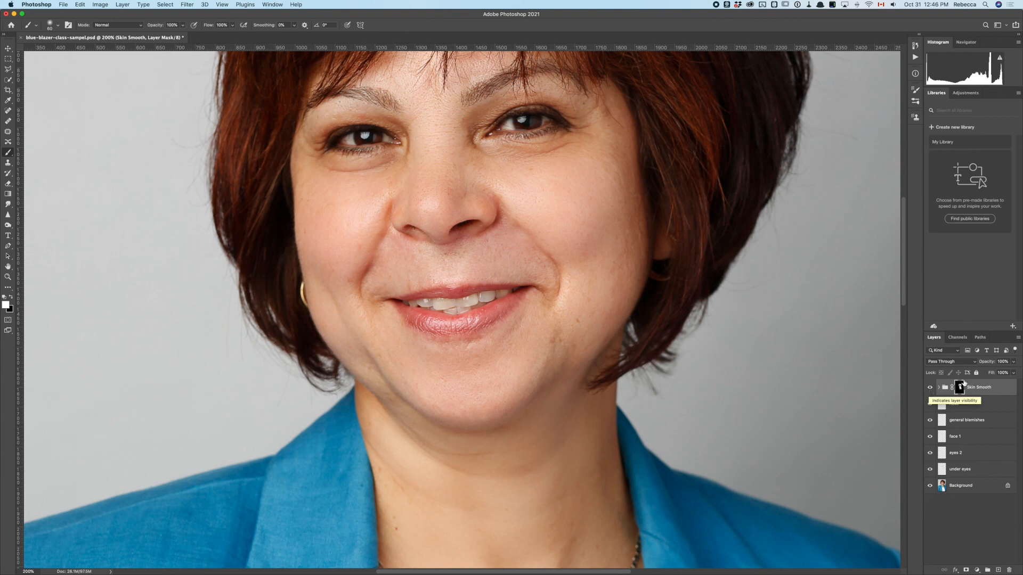
Reduce the opacity of the Skin Smooth group to 82% and fit the whole portrait in view.
{"action": "left_click", "coordinate": [943, 389]}
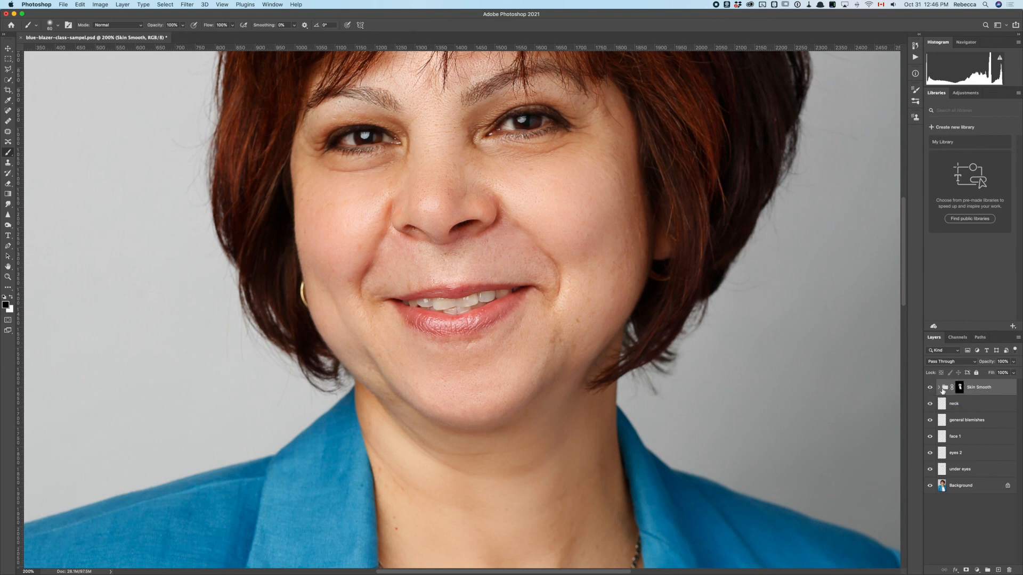
{"action": "left_click", "coordinate": [1014, 364]}
{"action": "mouse_move", "coordinate": [1013, 372]}
{"action": "left_mouse_down"}
{"action": "mouse_move", "coordinate": [993, 374]}
{"action": "mouse_move", "coordinate": [1011, 375]}
{"action": "mouse_move", "coordinate": [1007, 384]}
{"action": "left_mouse_up"}
{"action": "left_click_drag", "start_coordinate": [1007, 384], "coordinate": [1007, 384]}
{"action": "left_click", "coordinate": [583, 21]}
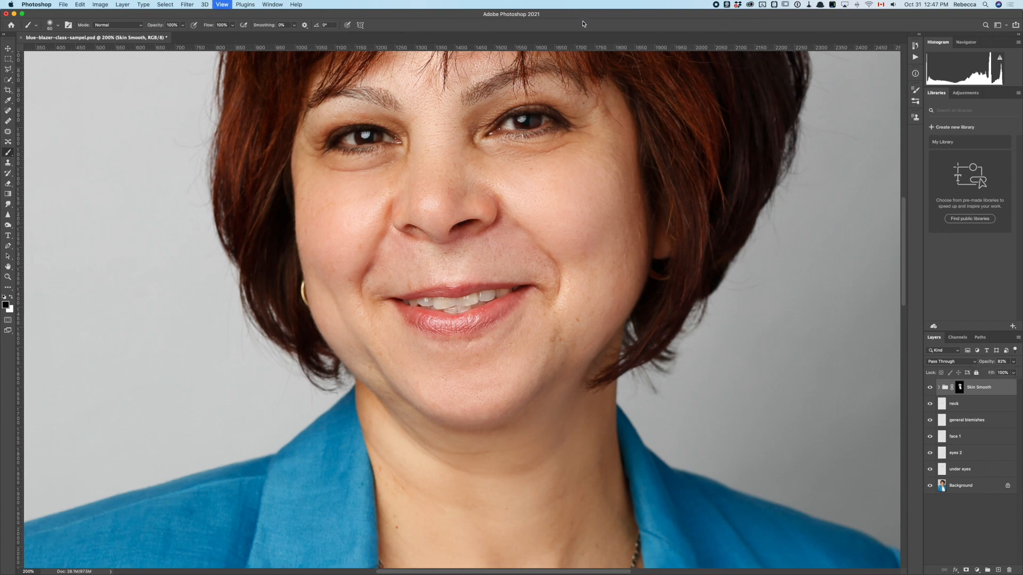
{"action": "key", "text": "super+0"}
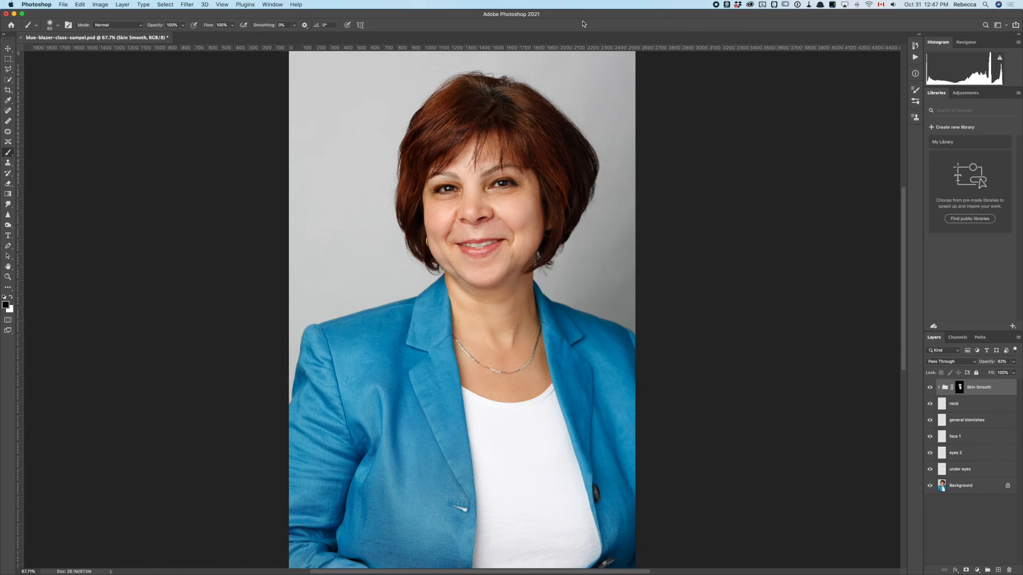